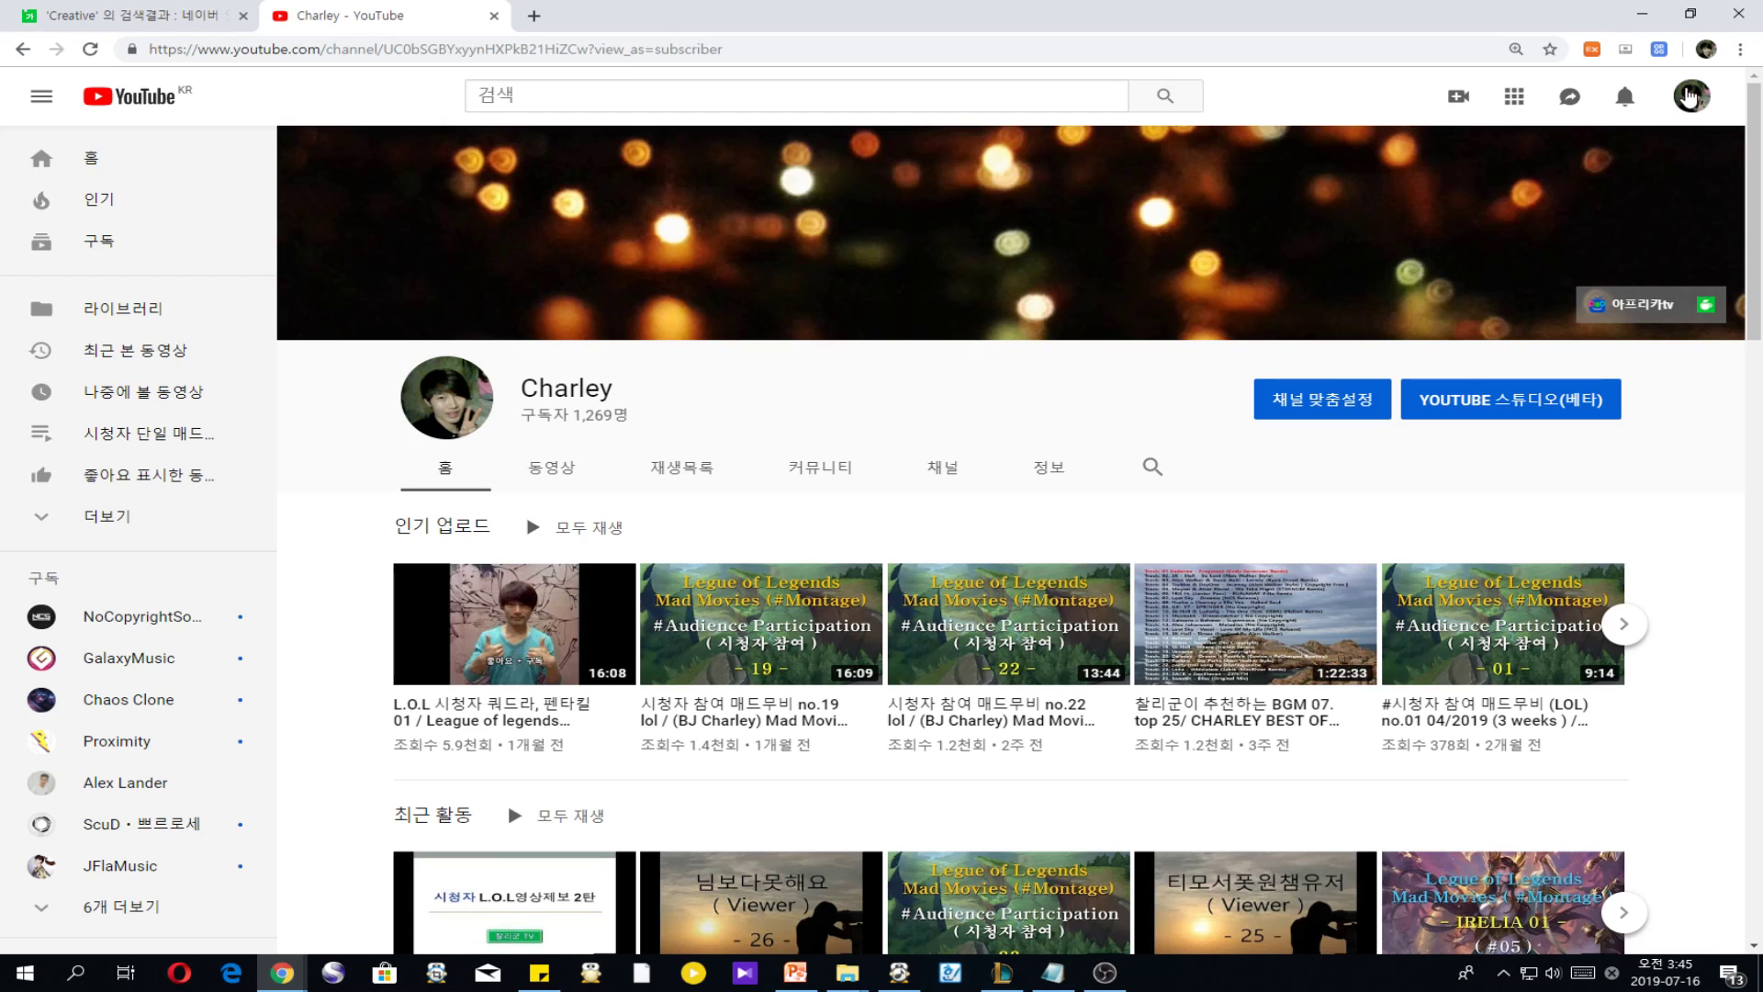
Step: Open YouTube Studio (beta) for the channel
left_click(1691, 99)
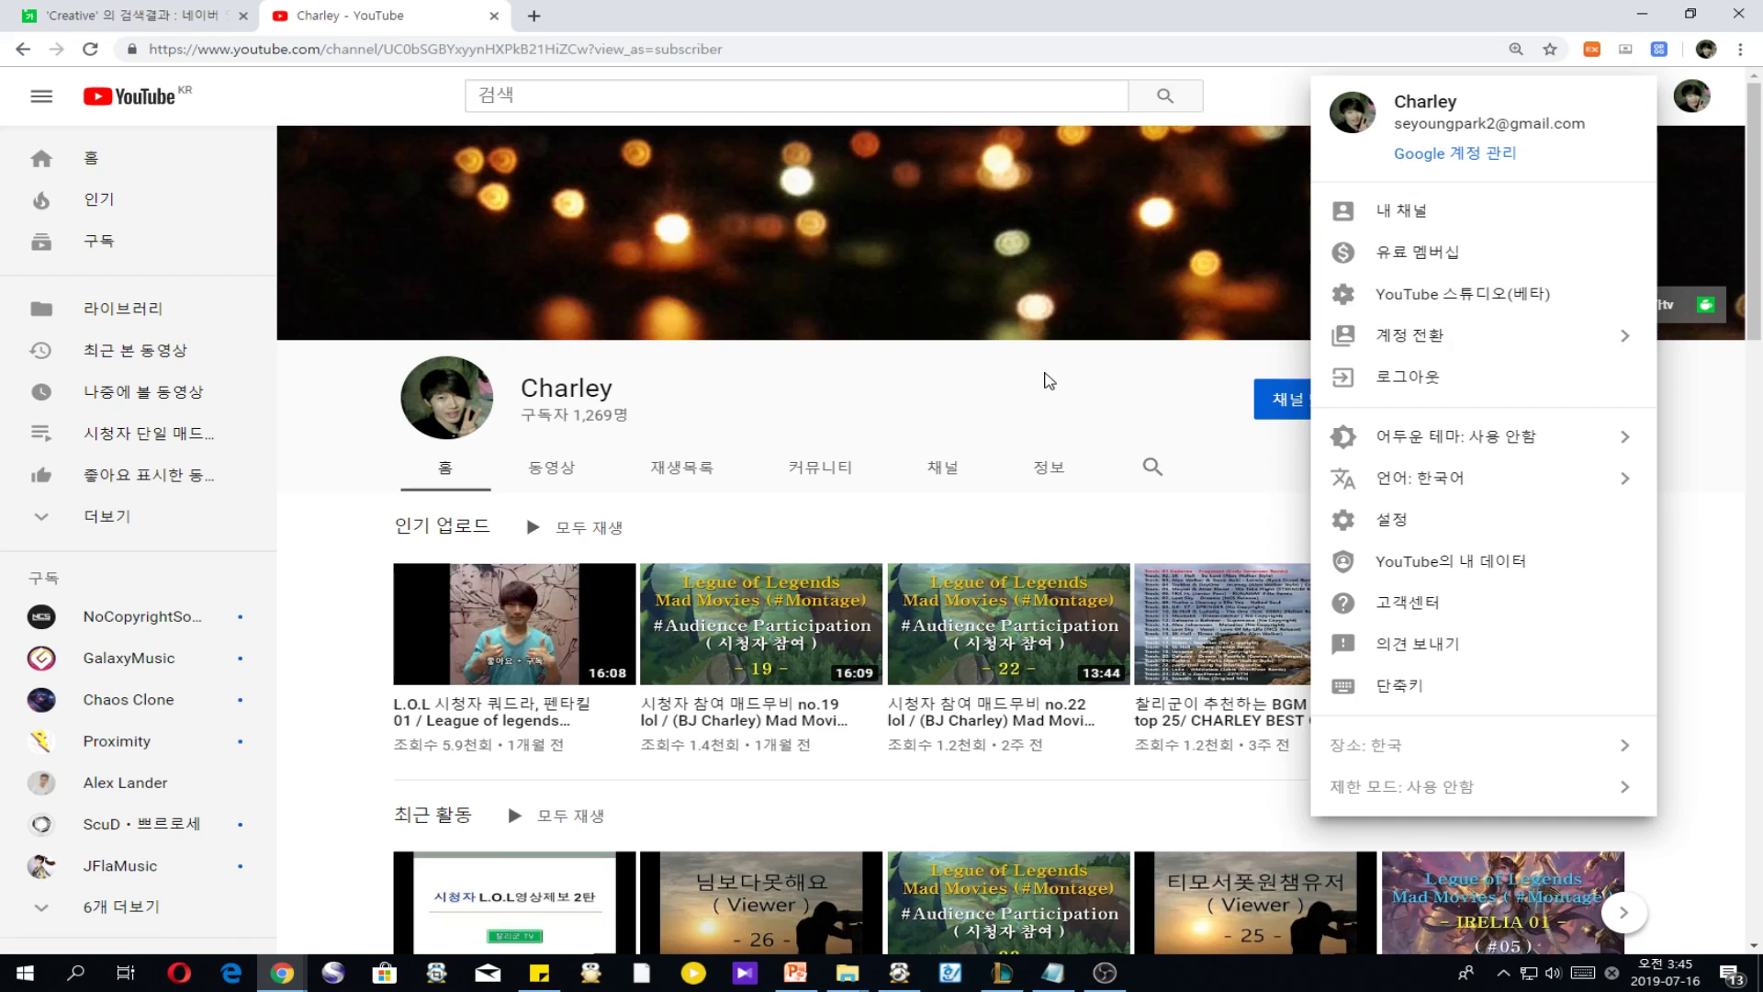
left_click(1056, 367)
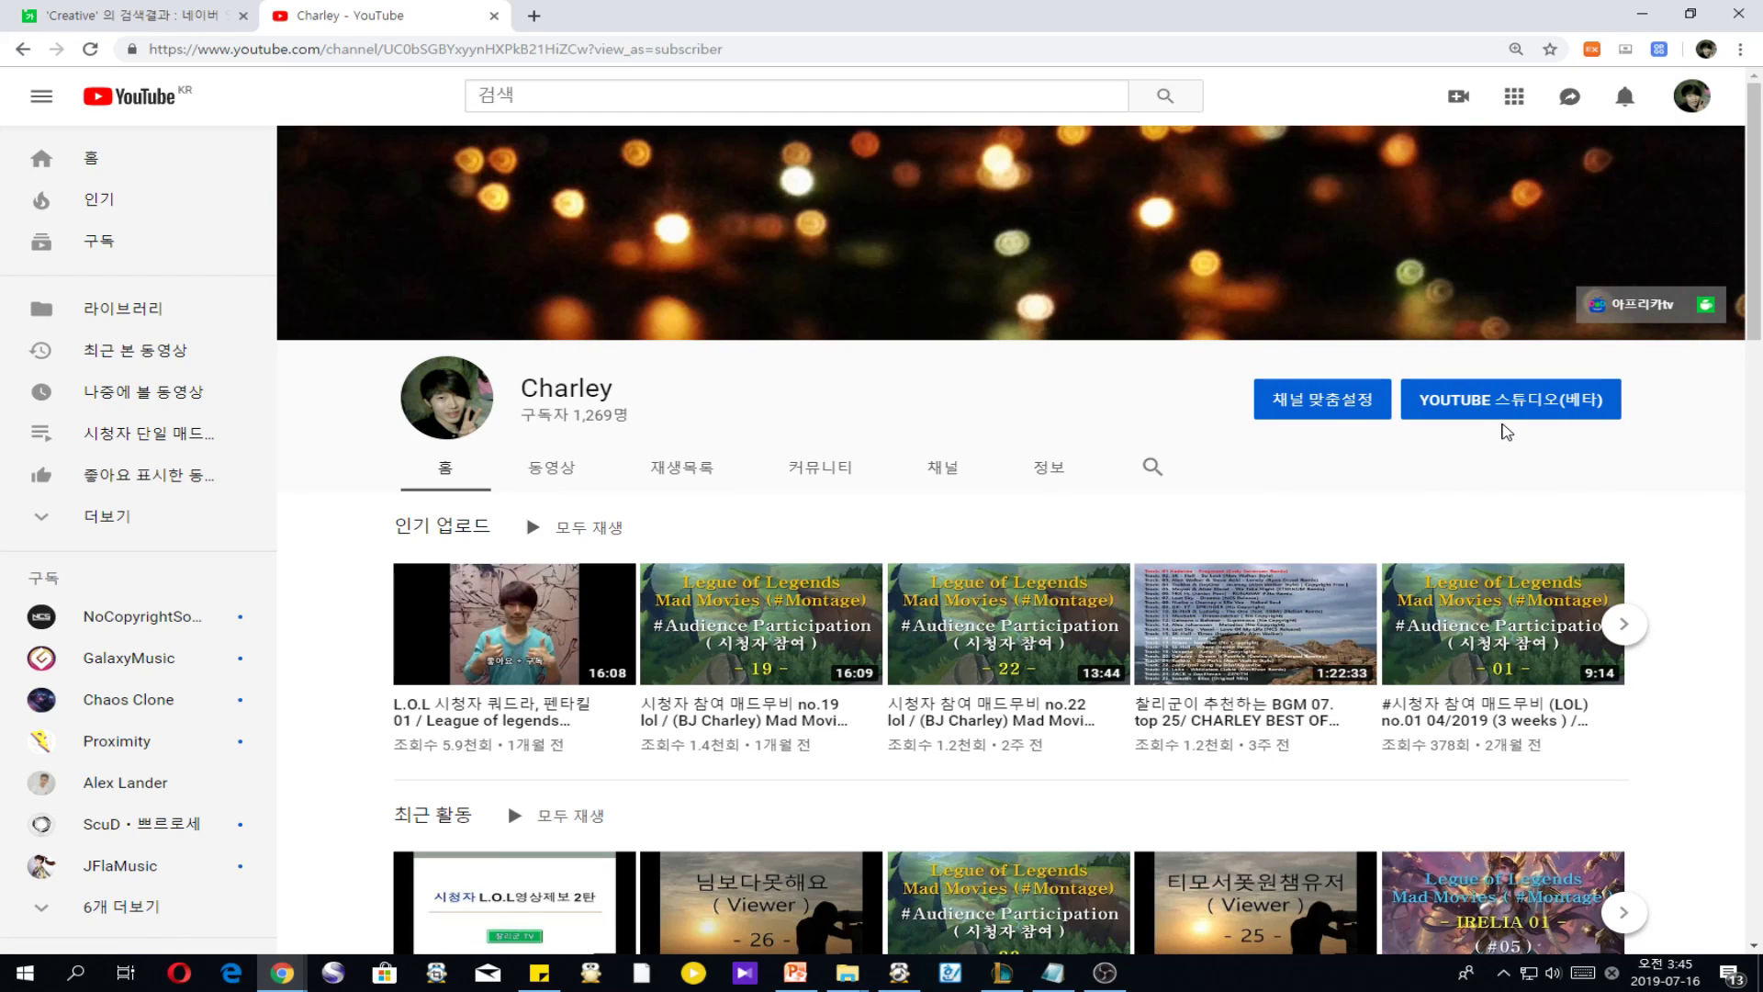
left_click(1536, 414)
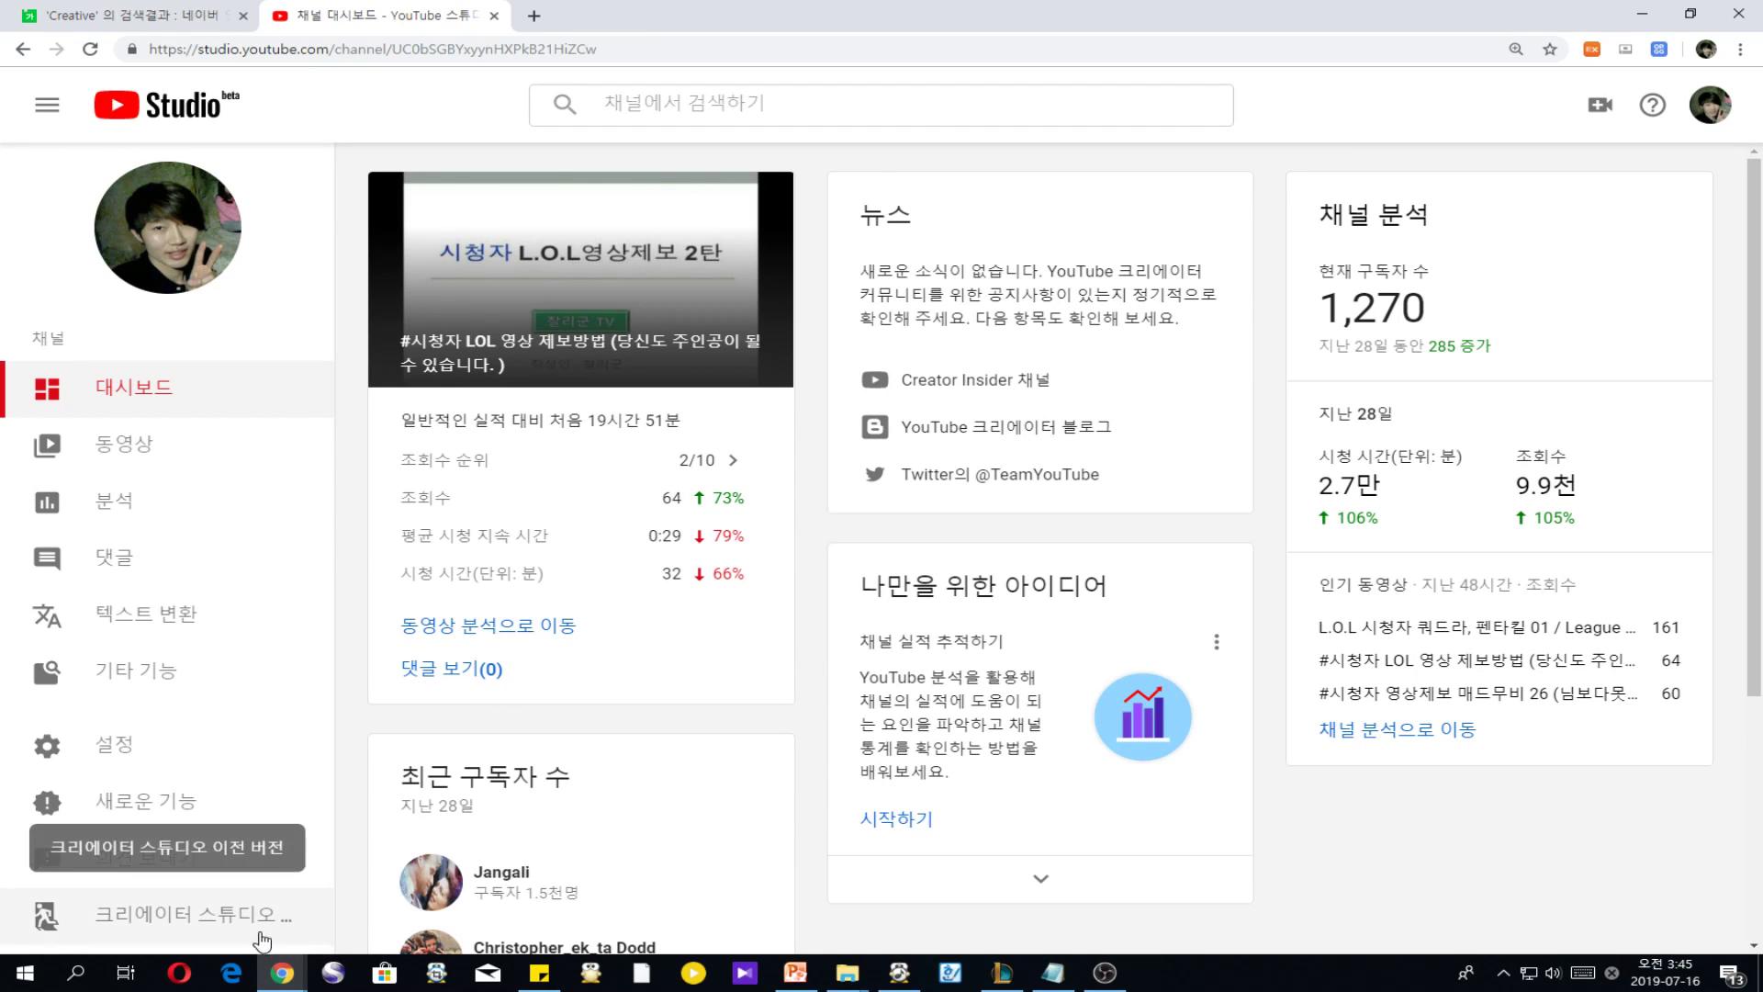
Step: Switch to the classic Creator Studio, selecting all six reasons in the feedback survey and submitting it
left_click(190, 927)
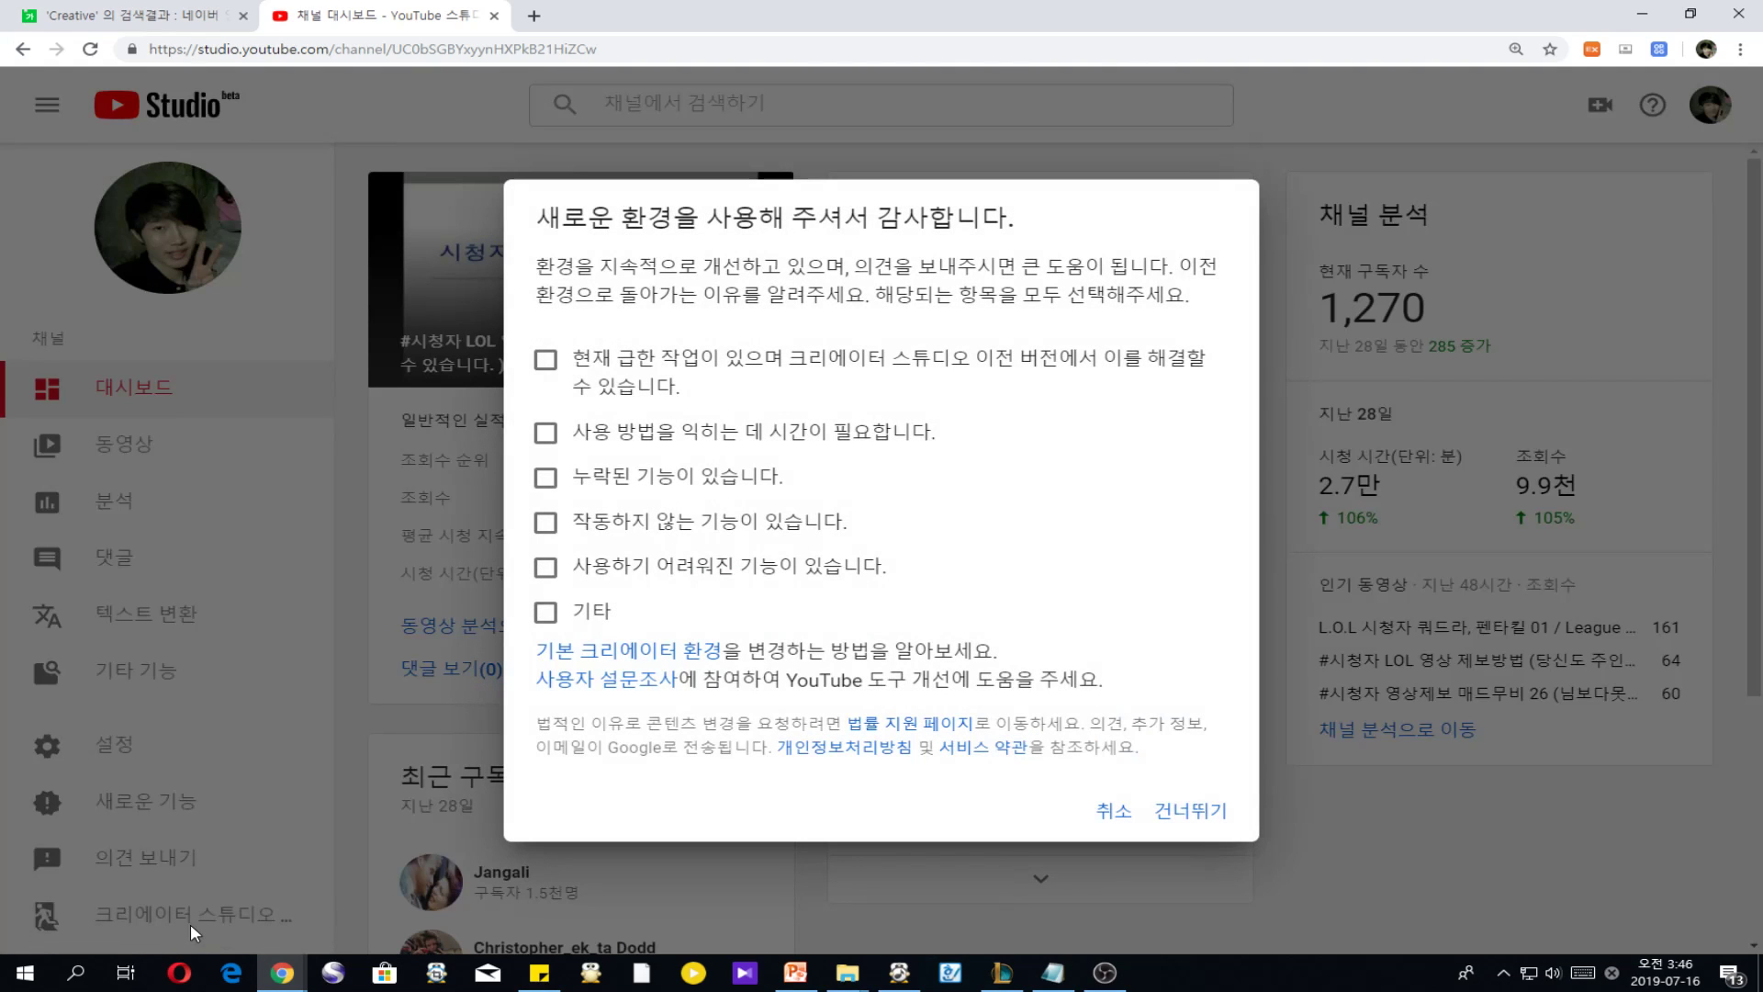
left_click(608, 372)
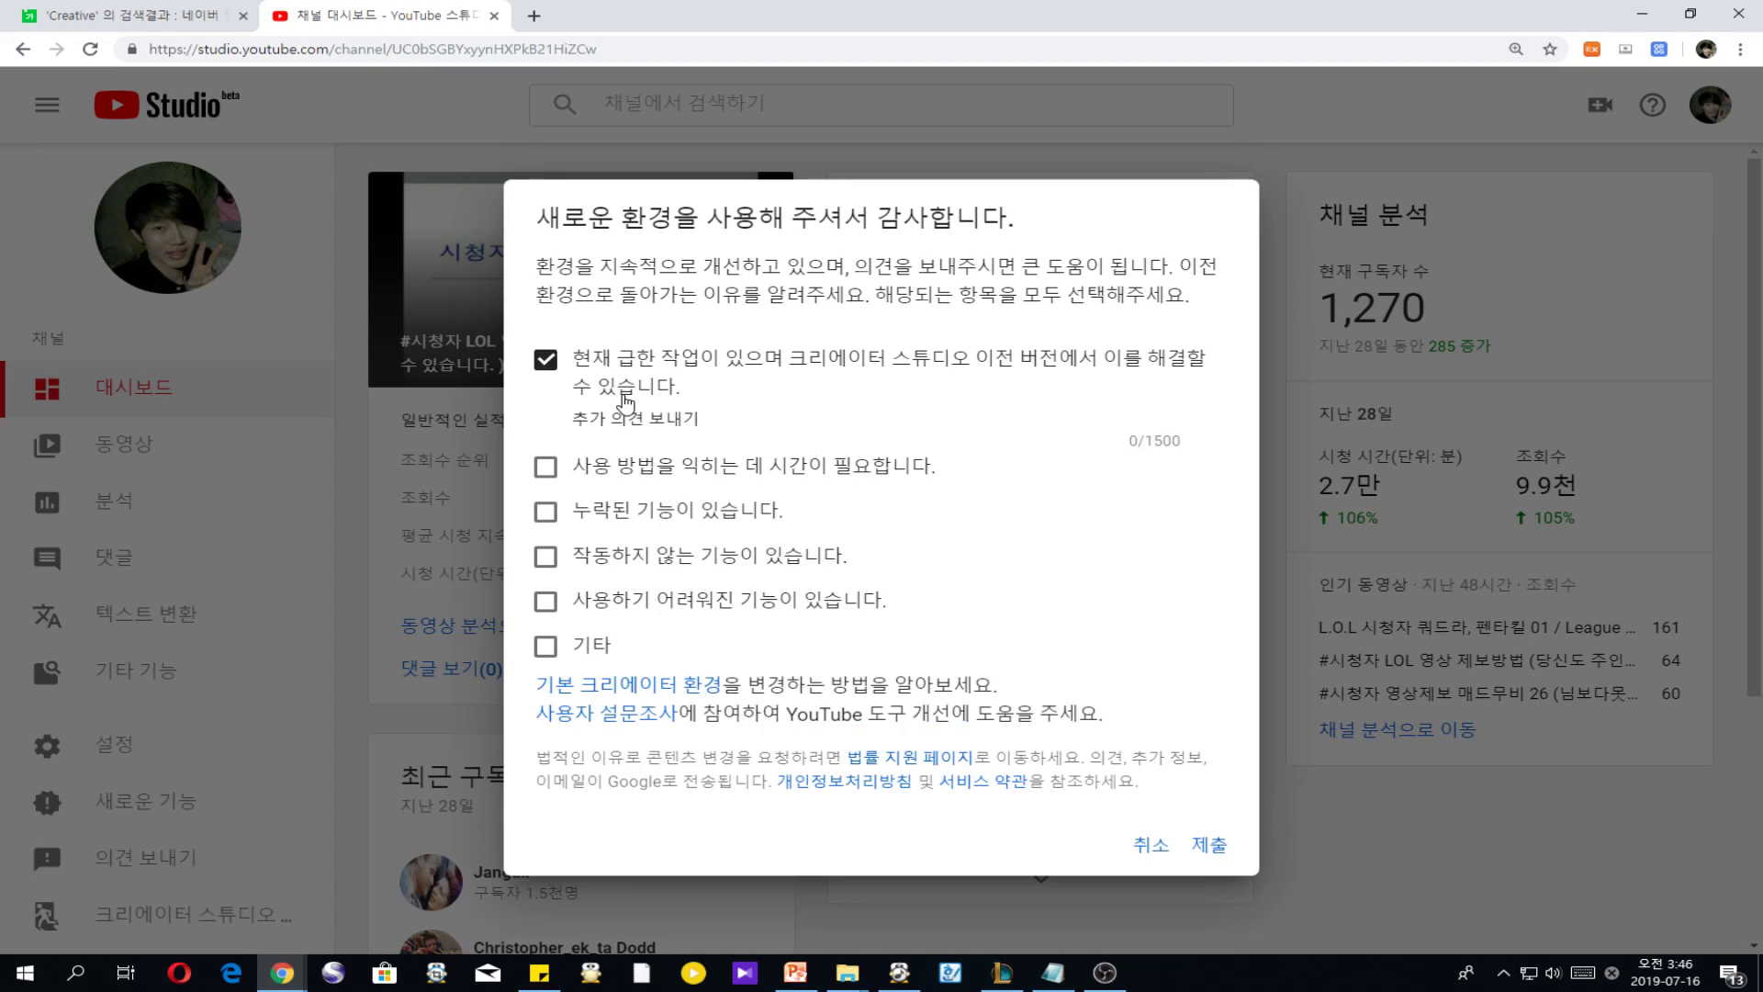
left_click(624, 465)
left_click(658, 548)
left_click(639, 622)
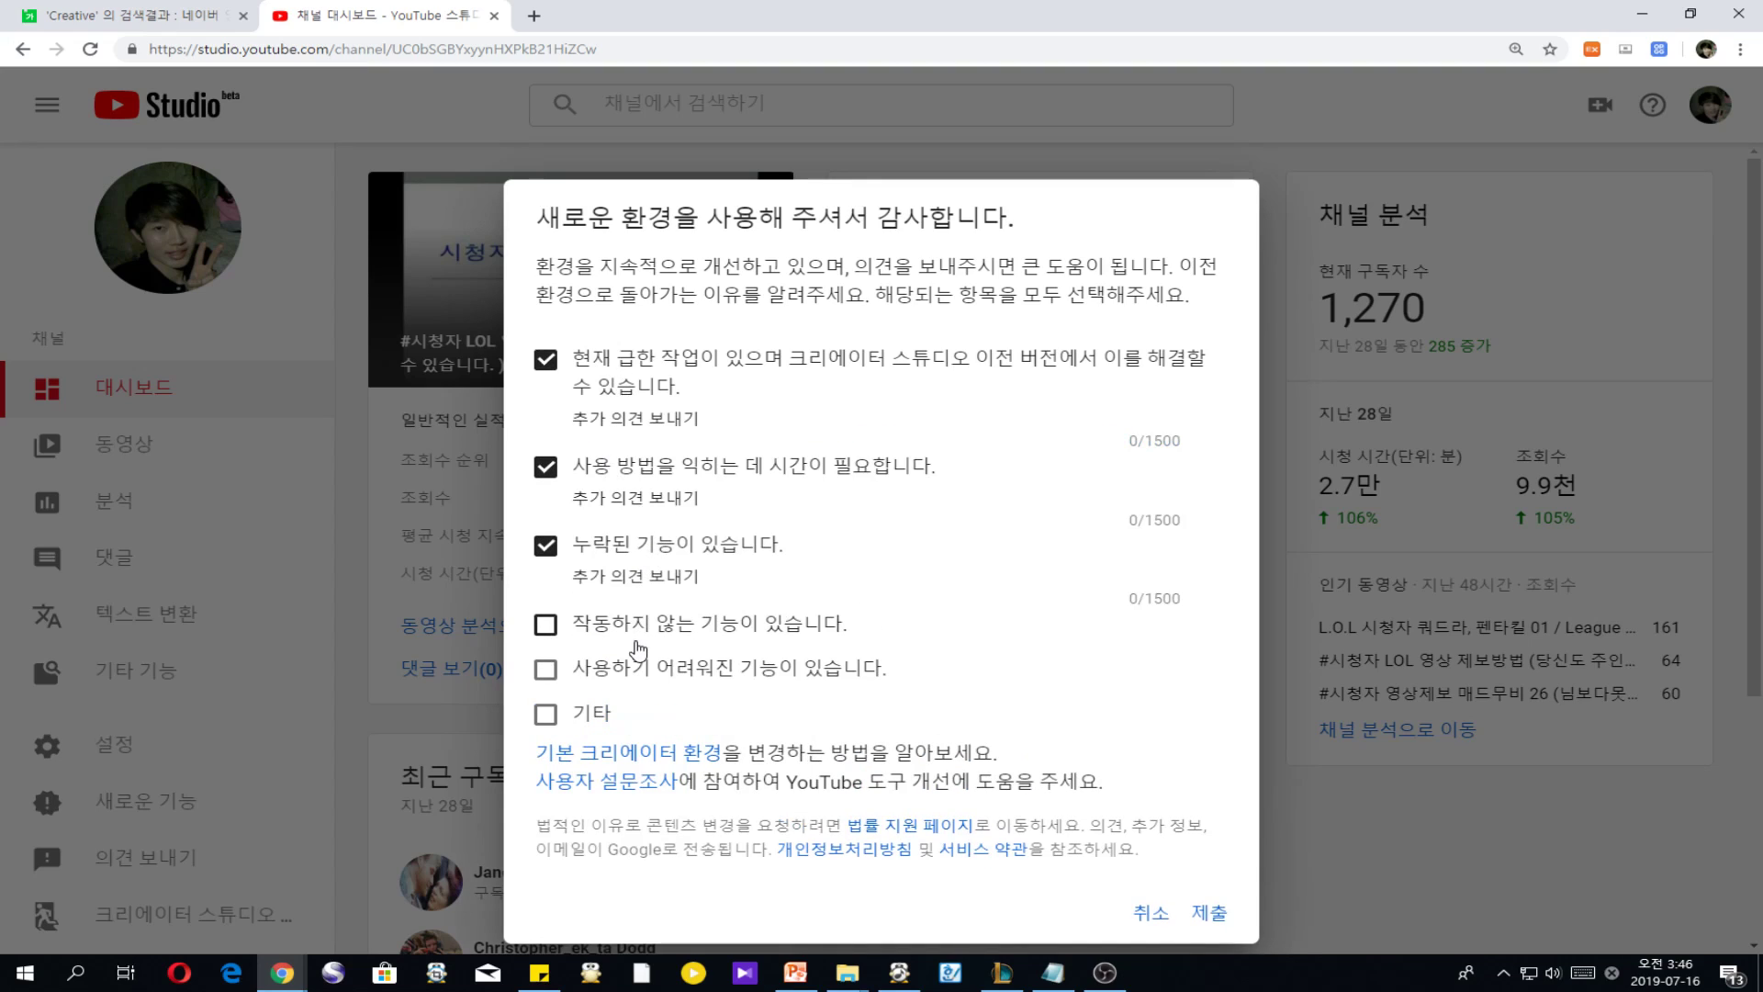
left_click(638, 702)
left_click(592, 781)
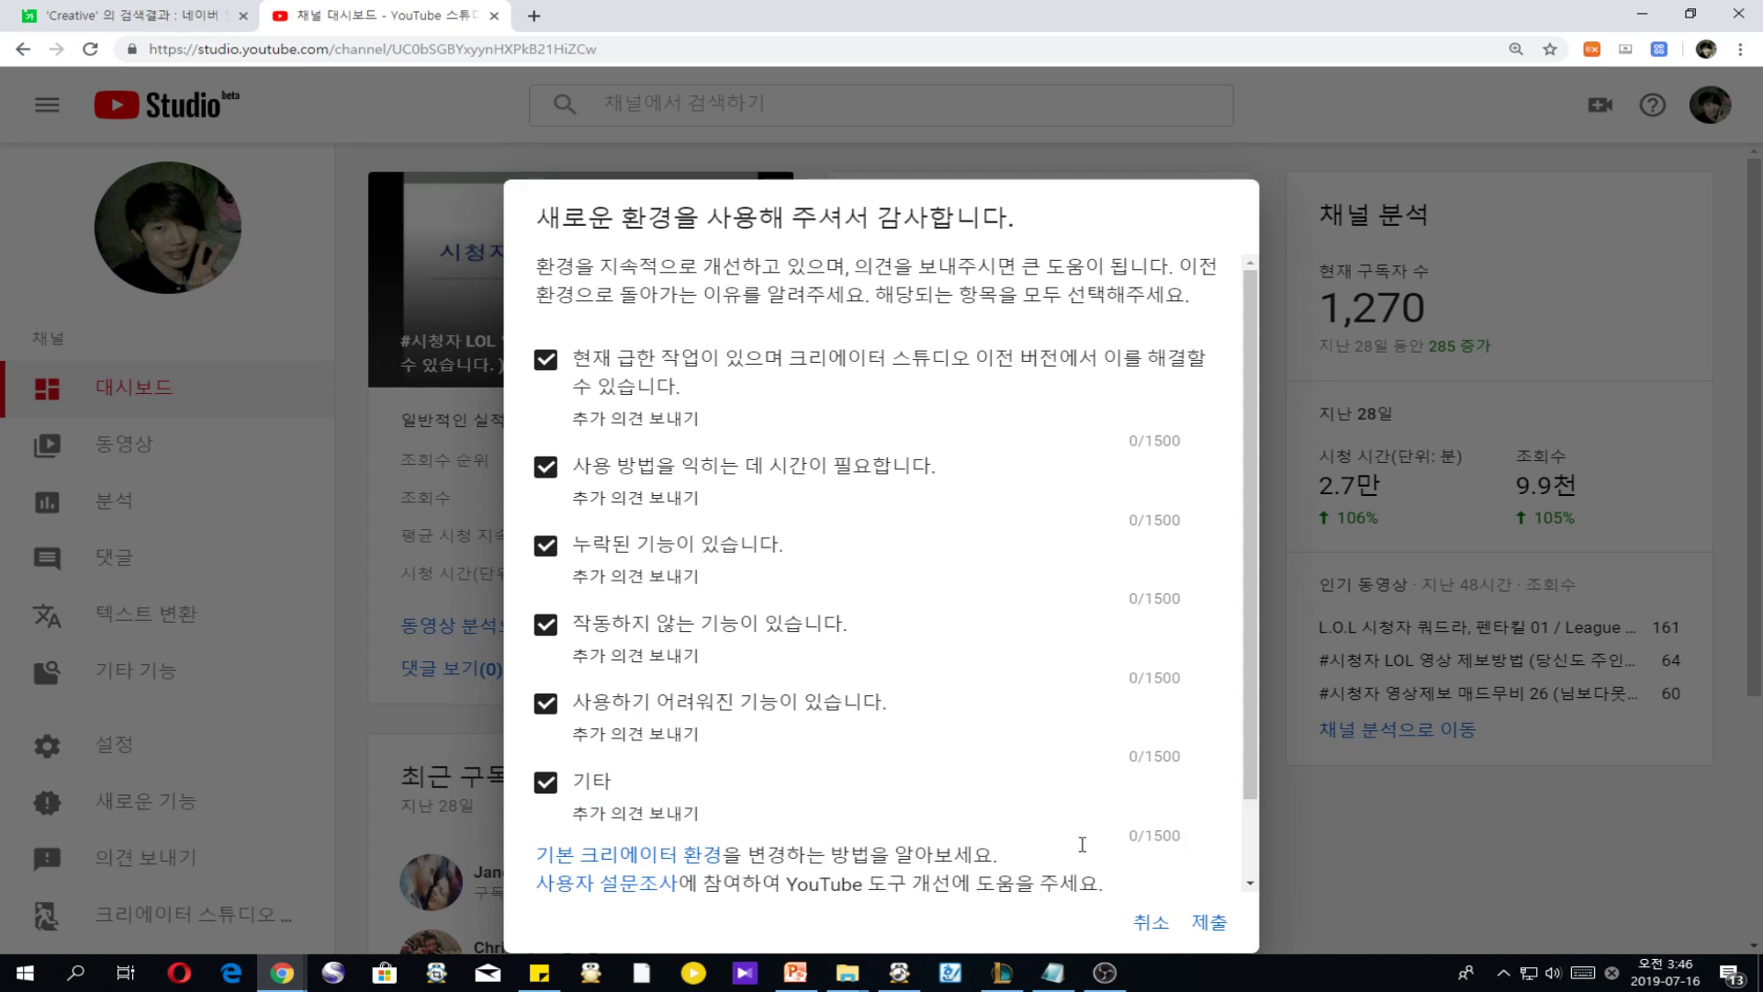
left_click(1208, 922)
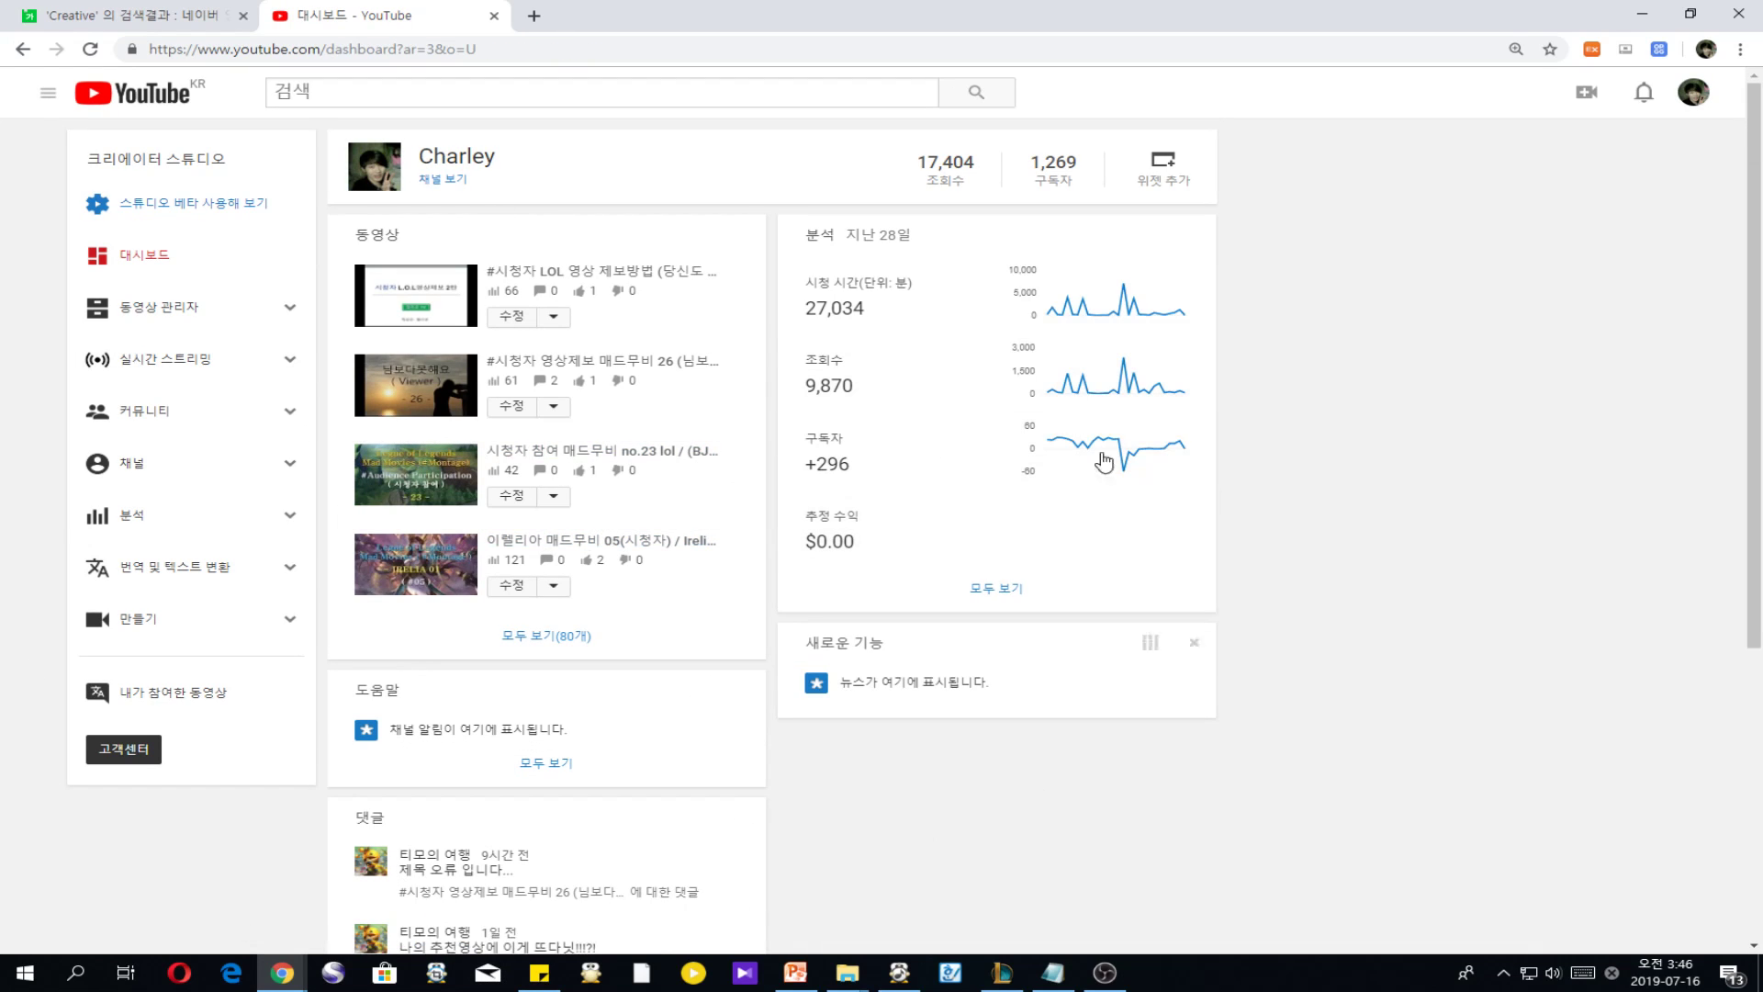
Step: Open the Creator Studio audio library, look at the sound effects, and return to the free music list
left_click(153, 627)
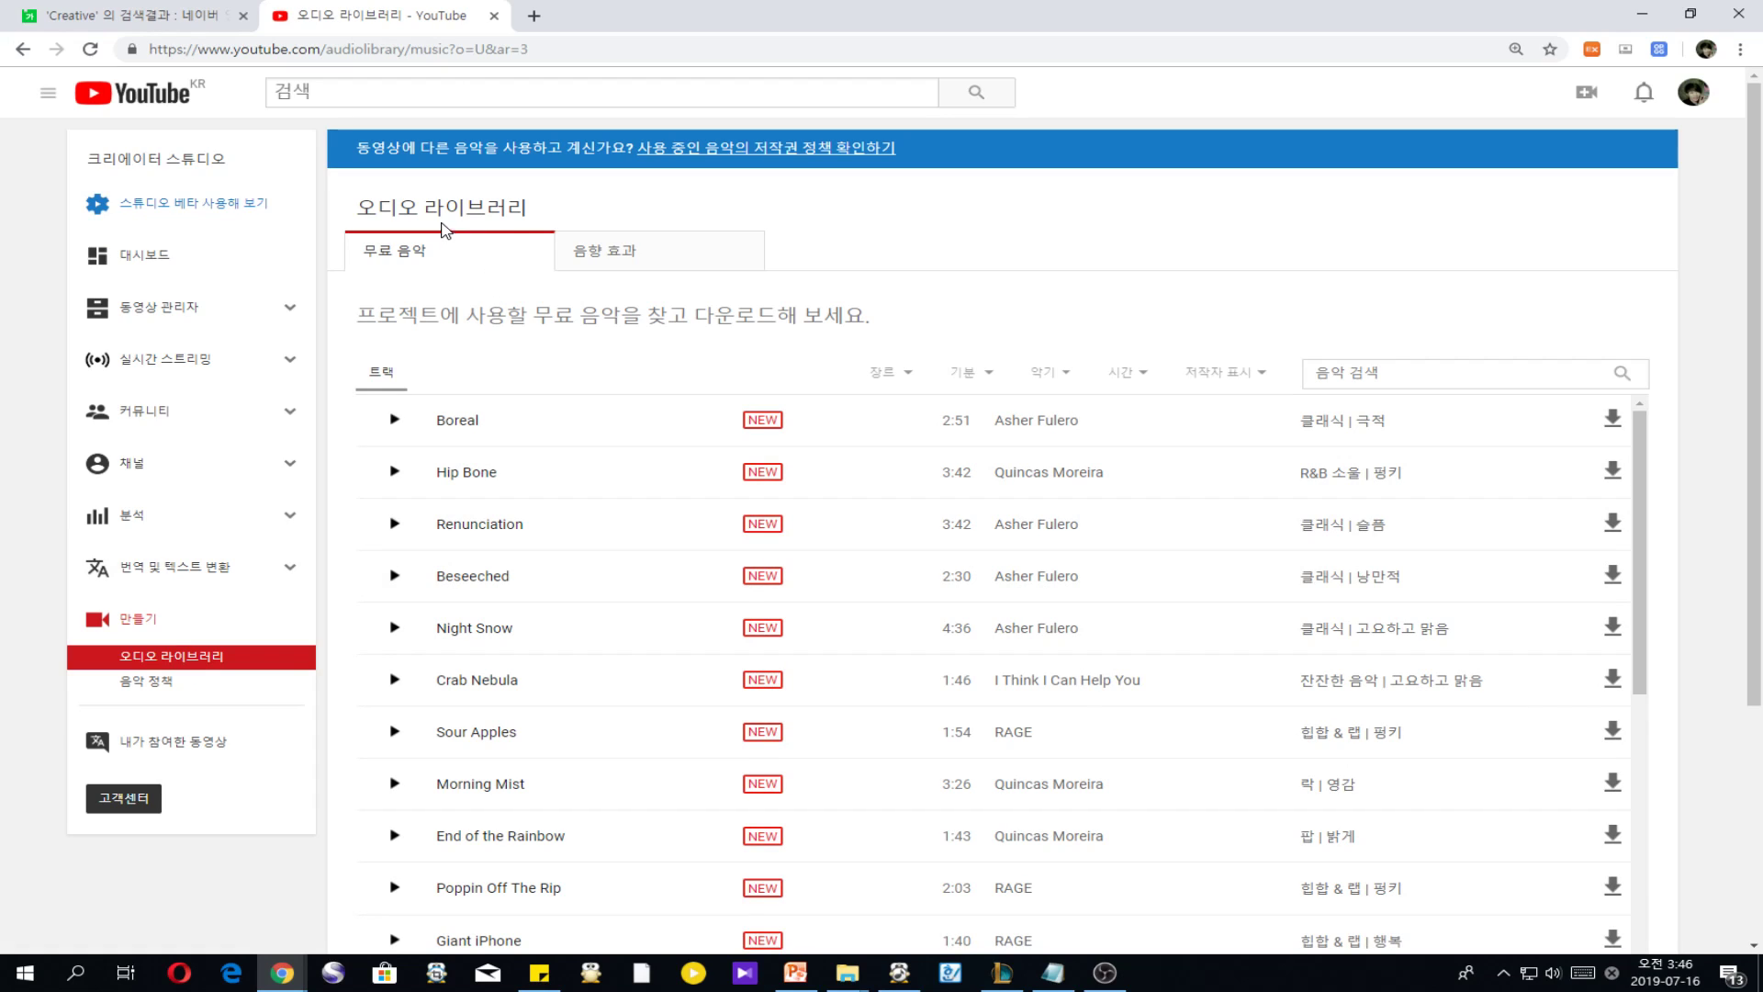
left_click_drag(410, 206, 507, 198)
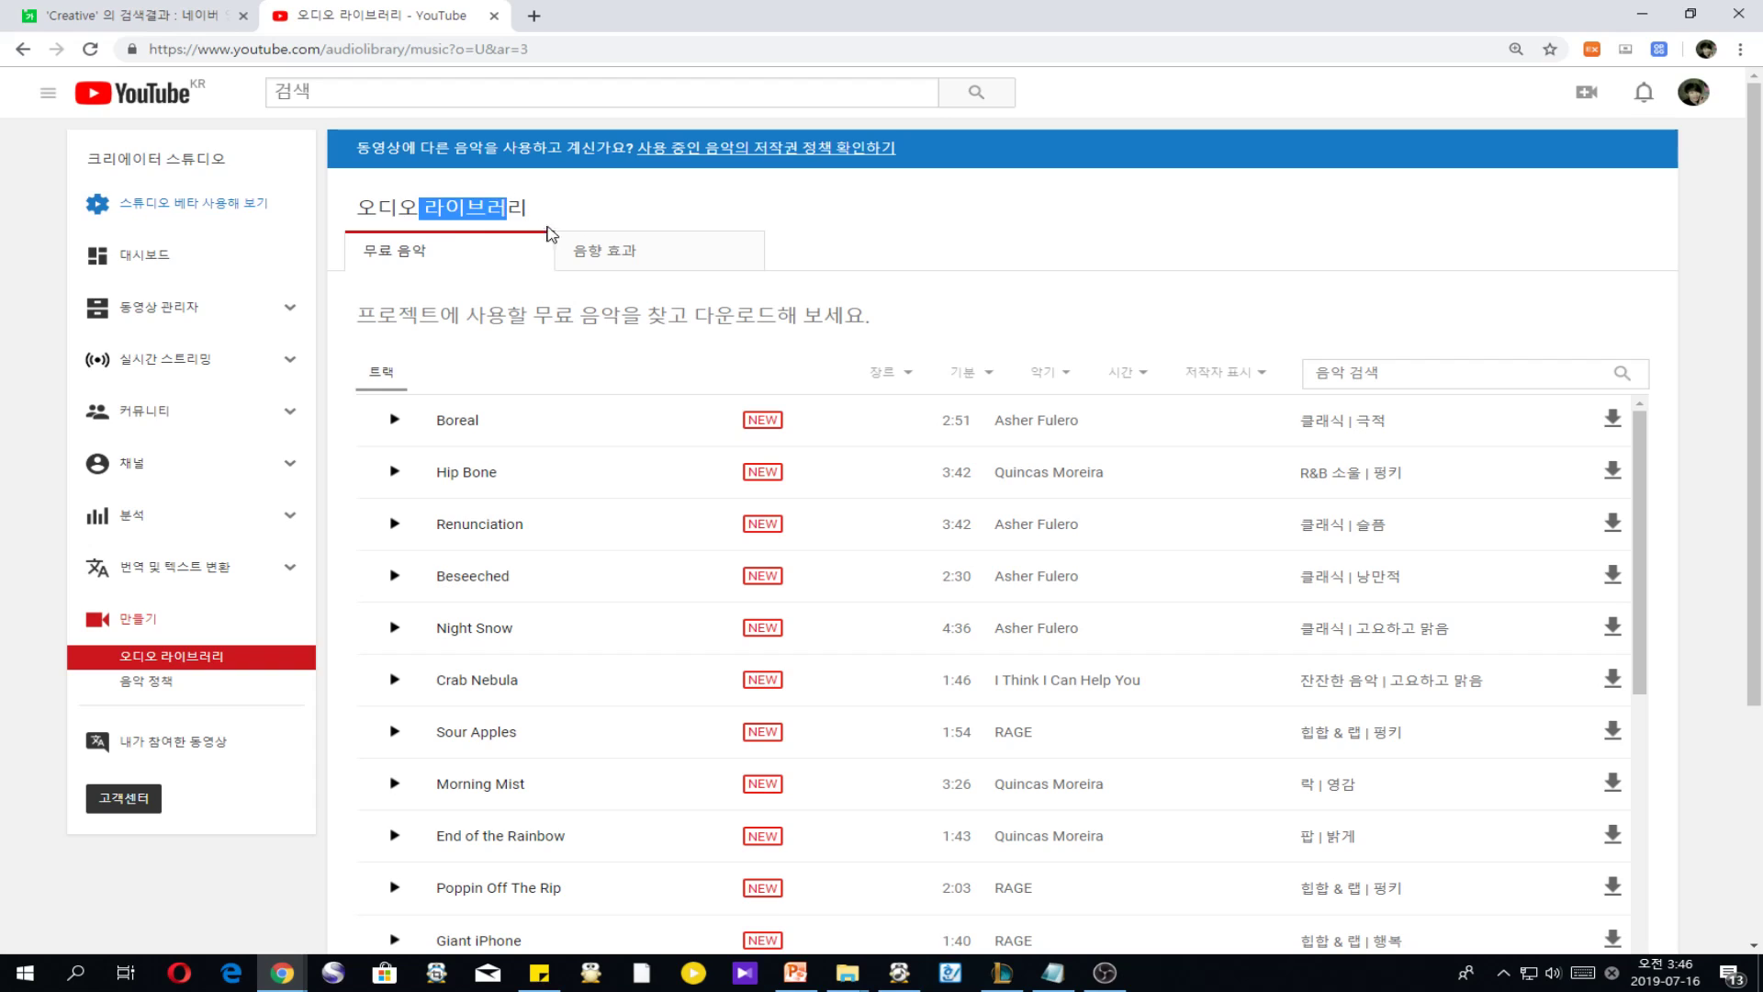
left_click(760, 314)
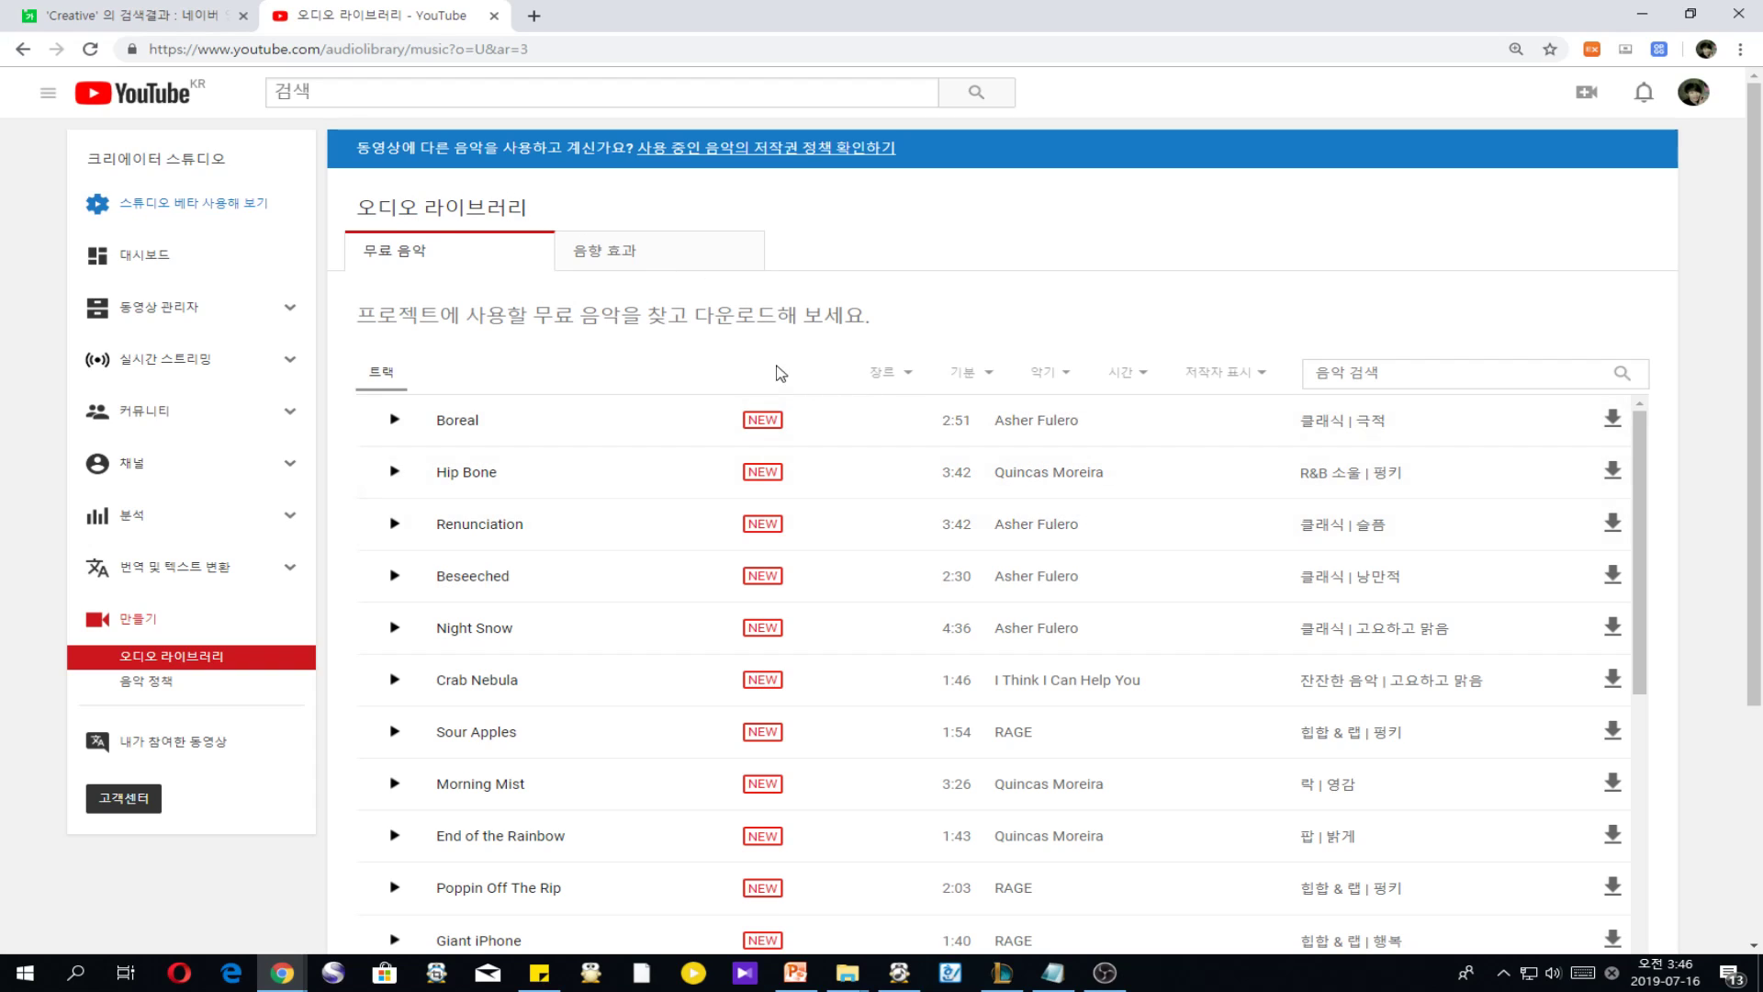
left_click(615, 276)
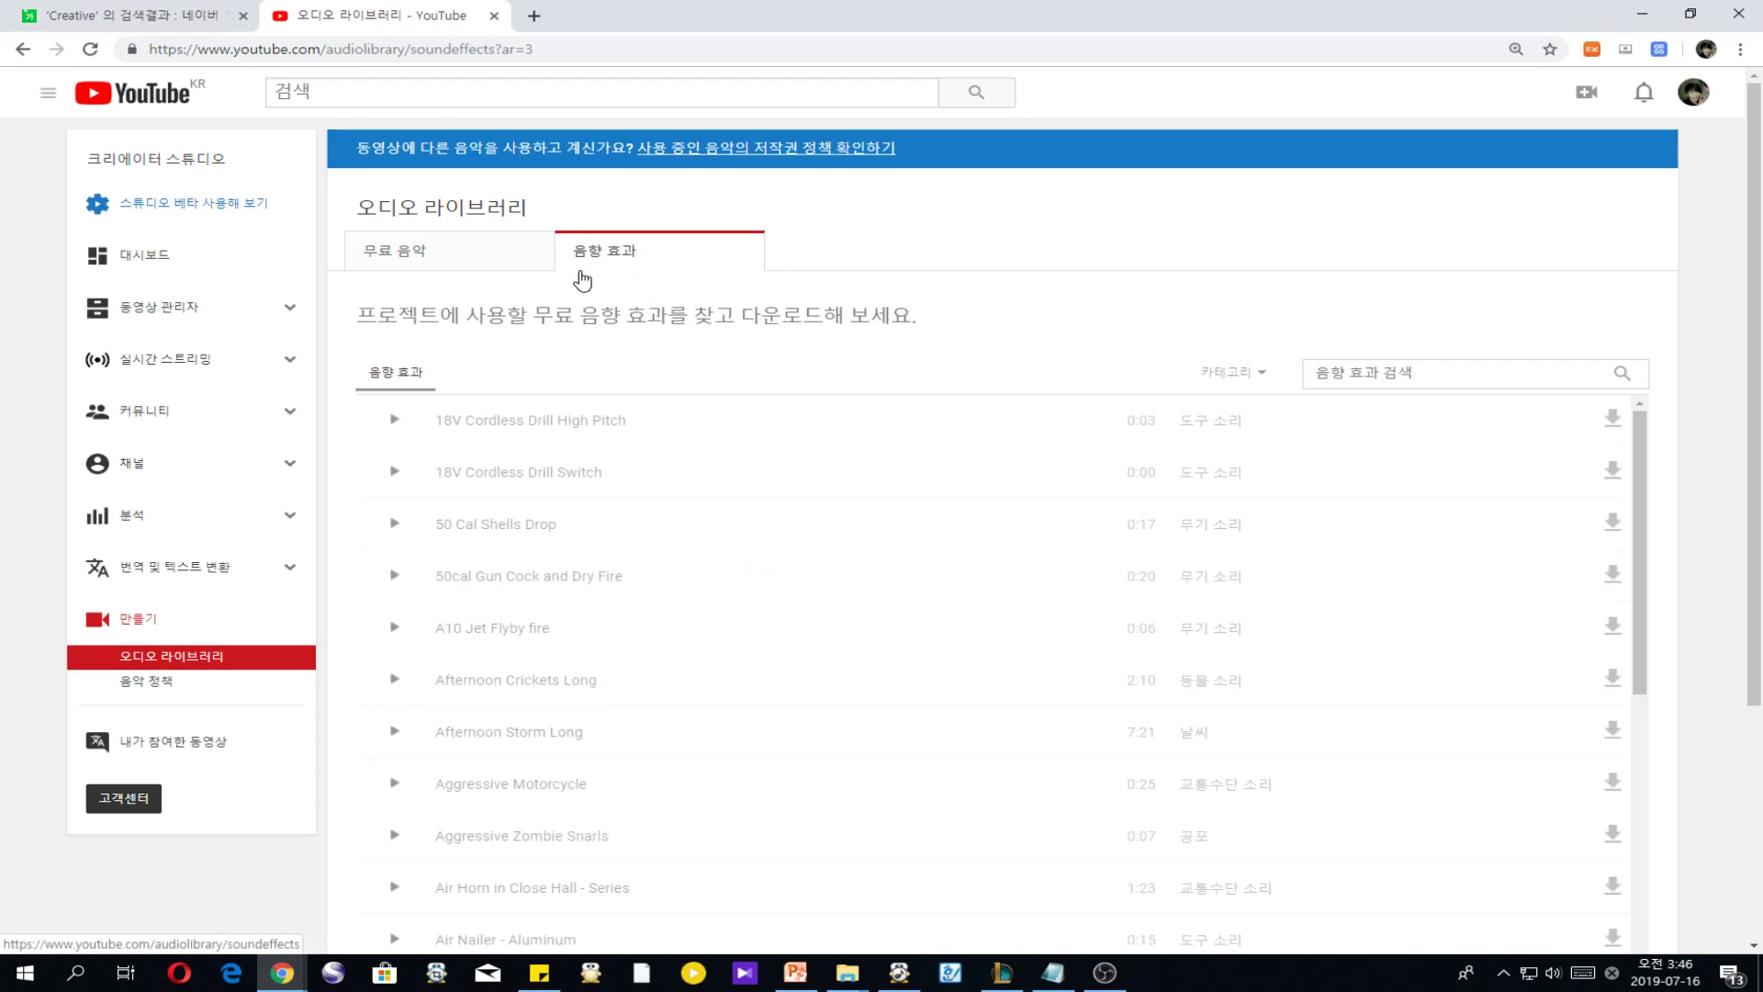
left_click(465, 270)
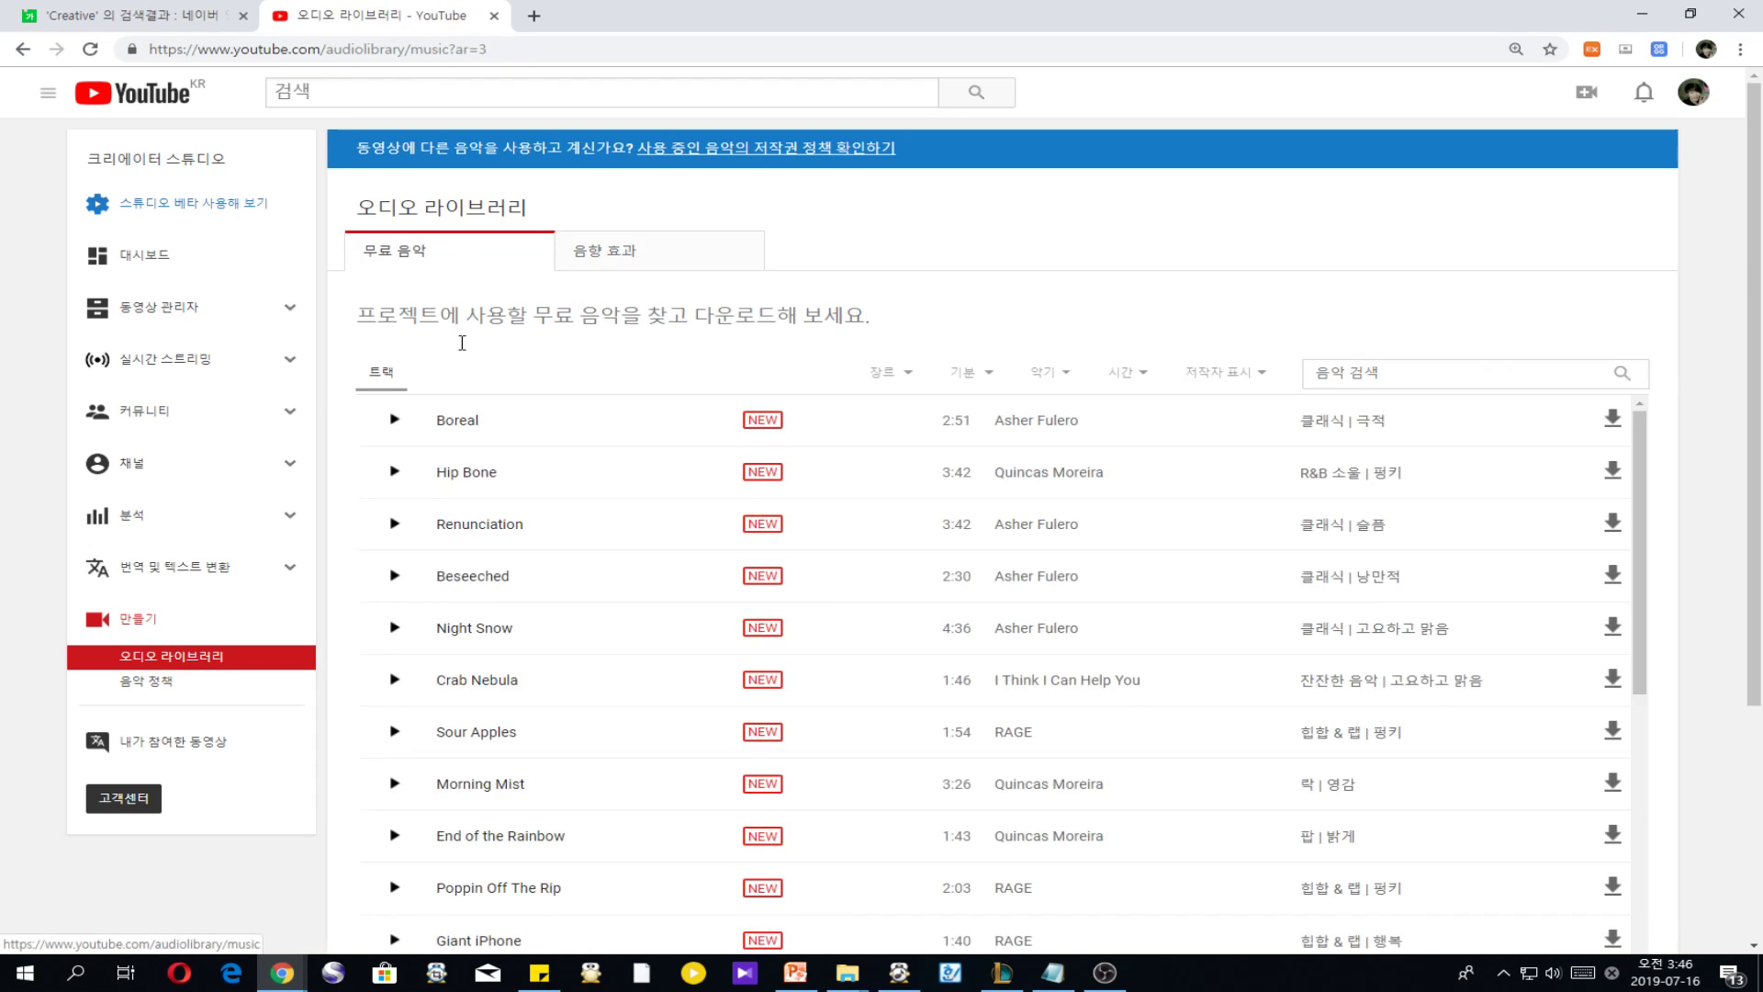
Step: Preview the free tracks Boreal, Hip Bone and Night Snow, skipping ahead within Boreal and Night Snow
left_click(395, 419)
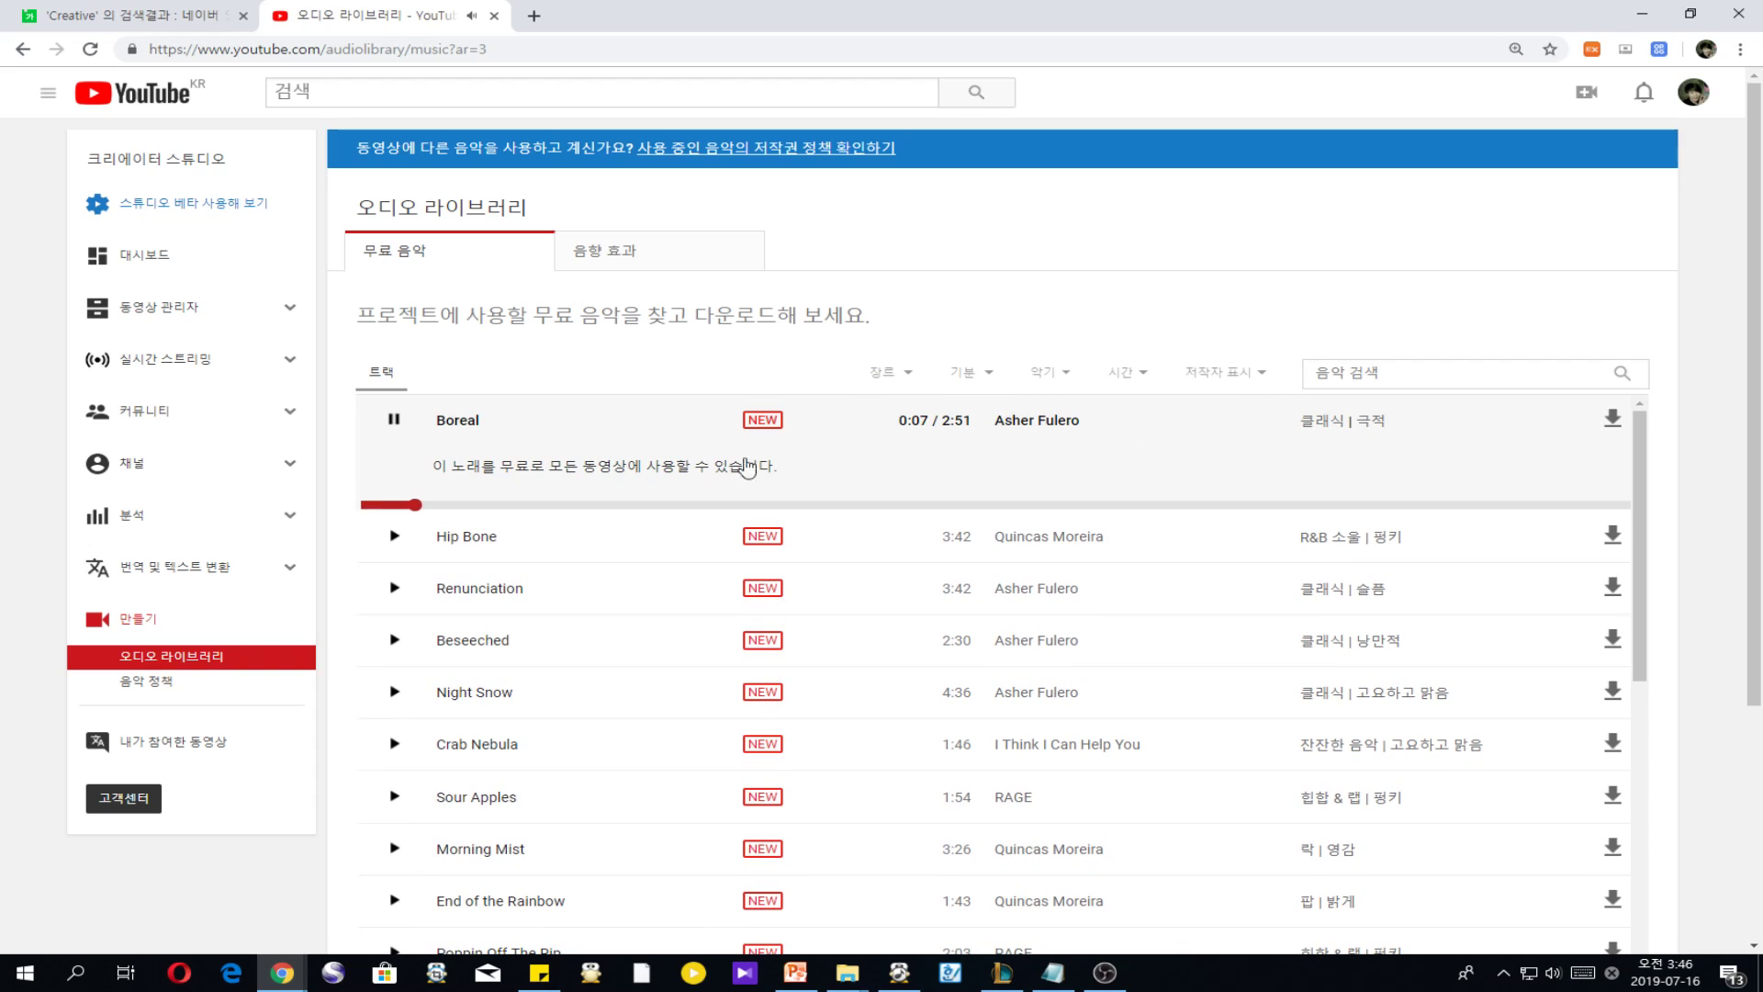
left_click(512, 508)
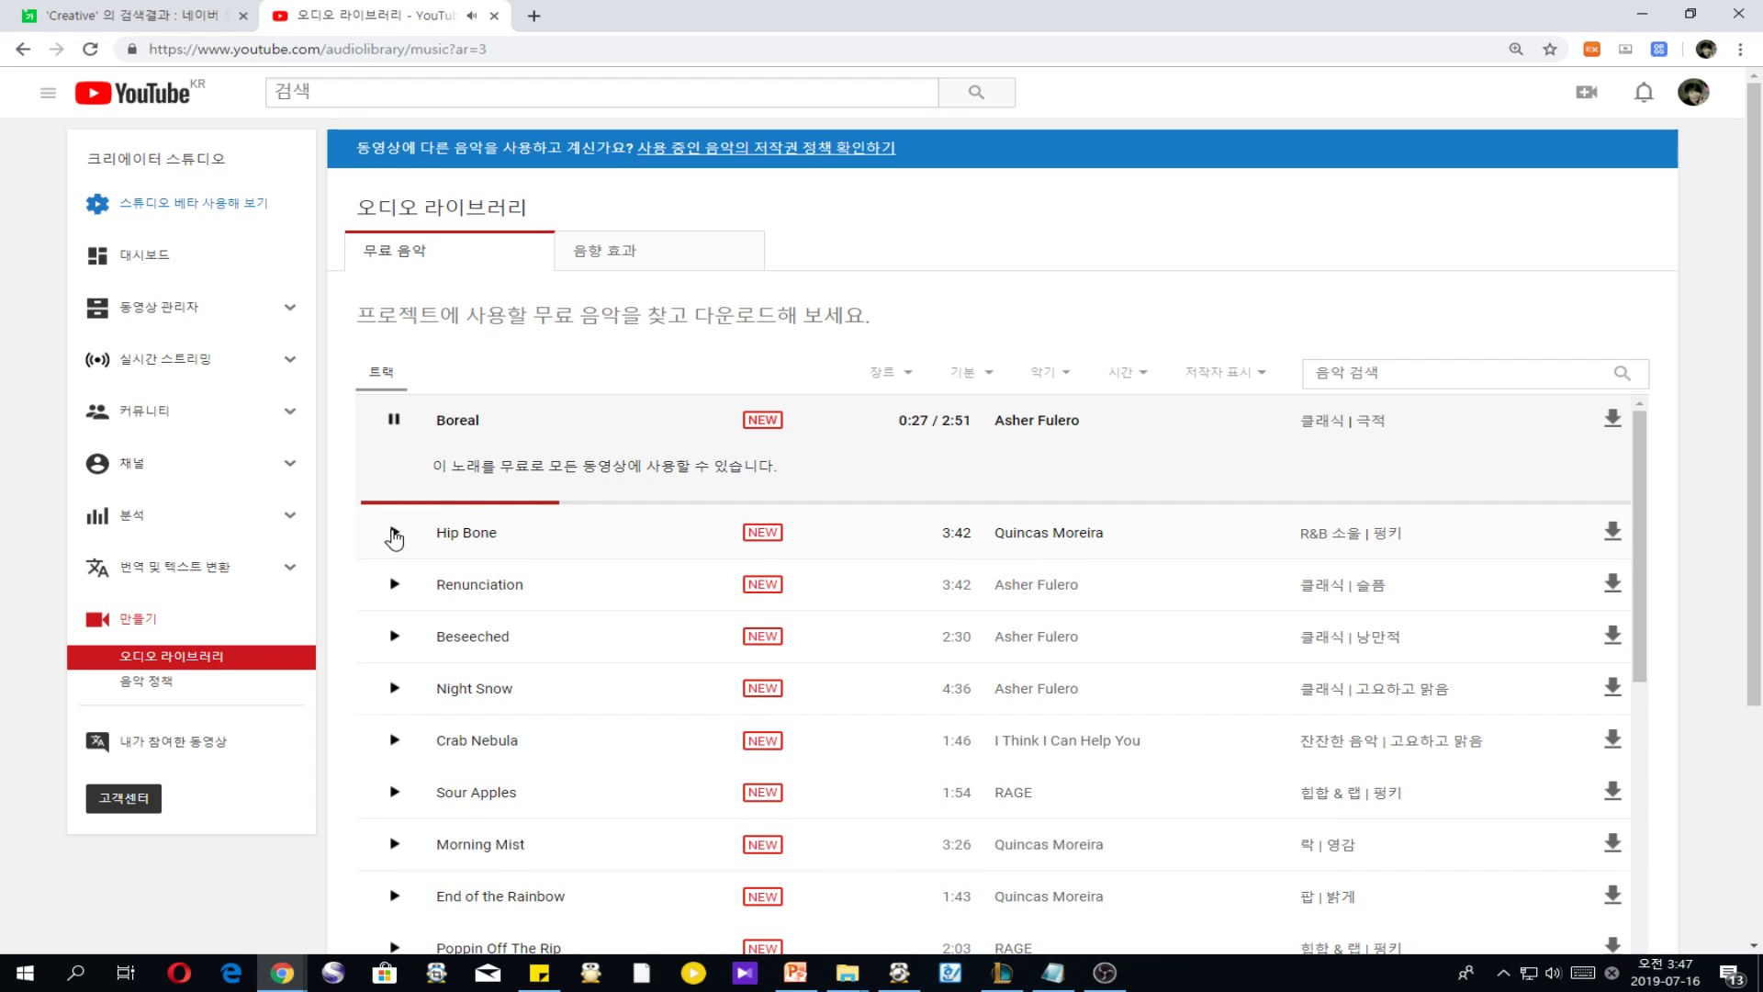
left_click(393, 534)
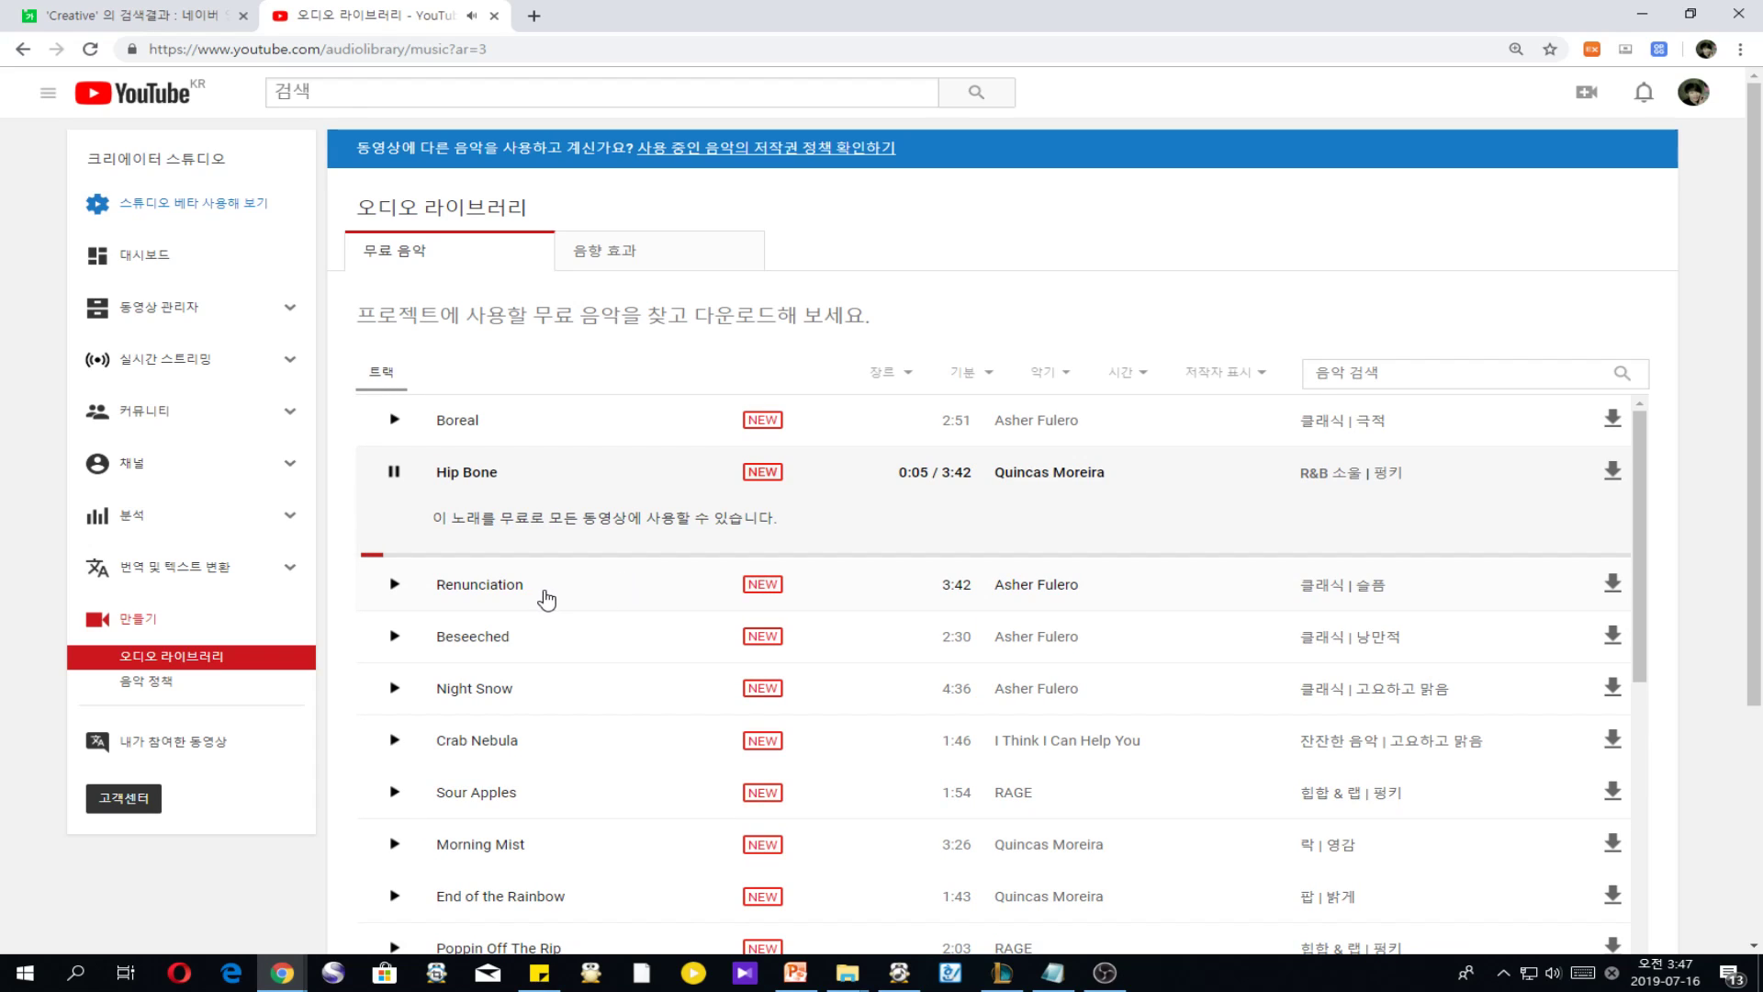
left_click(395, 689)
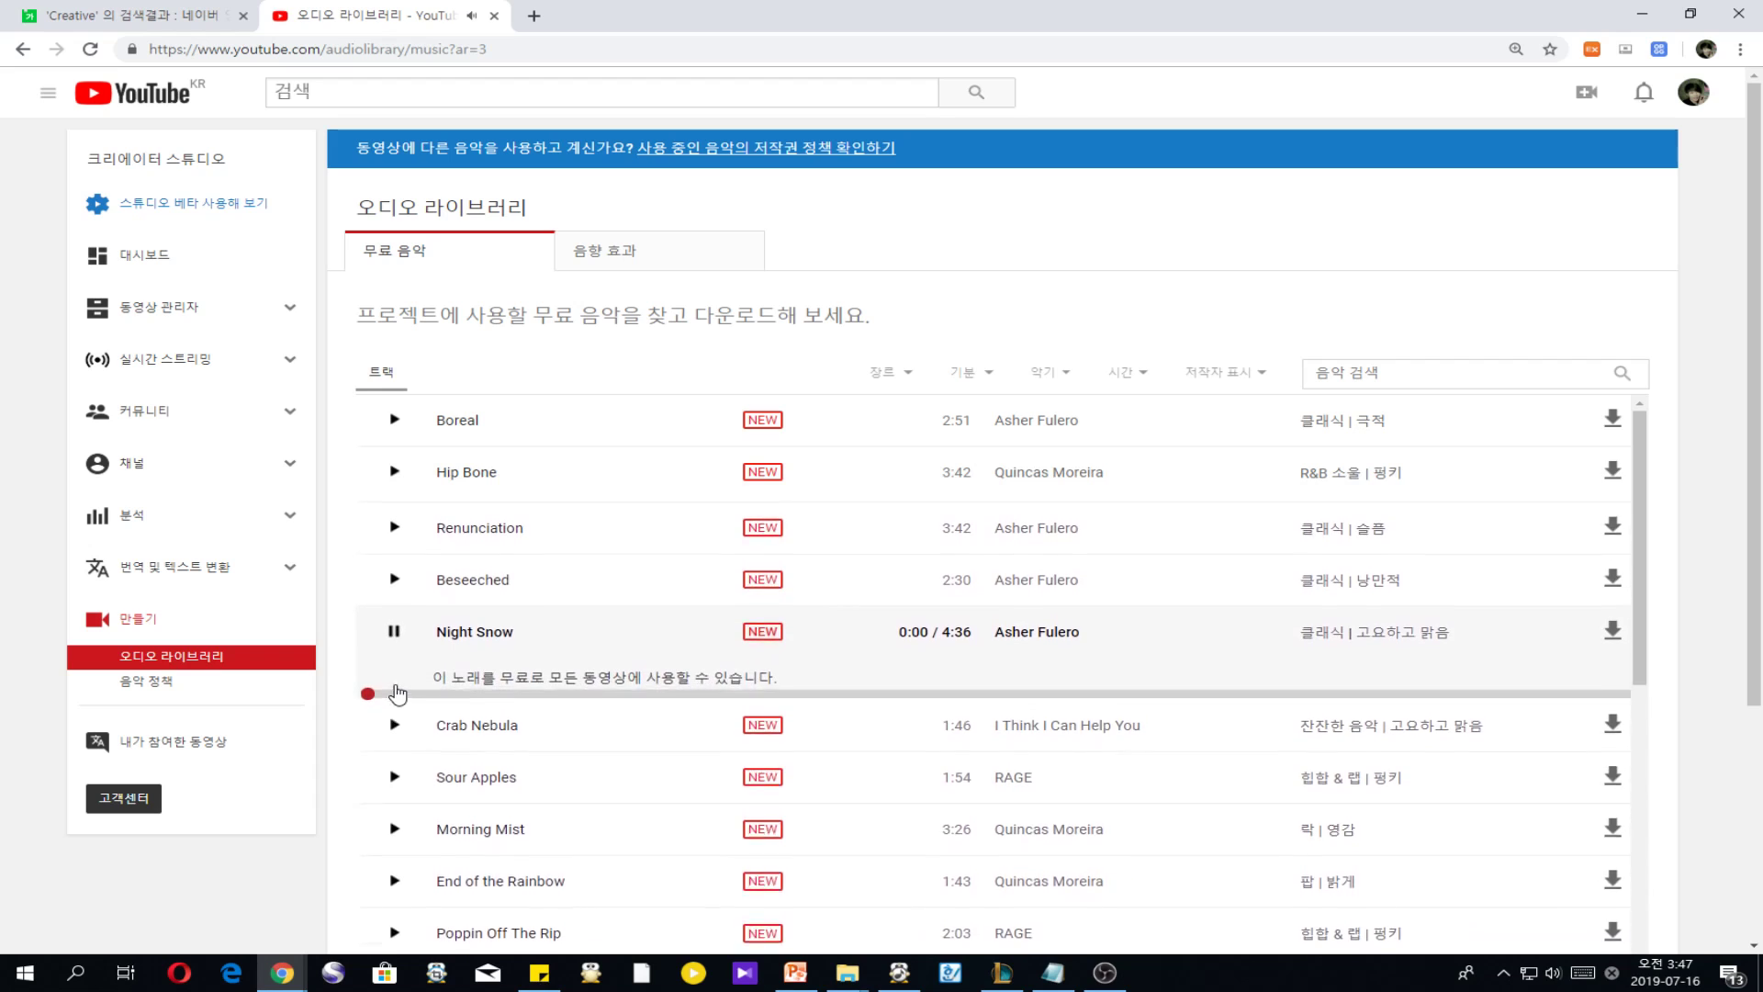
left_click(627, 713)
left_click(906, 713)
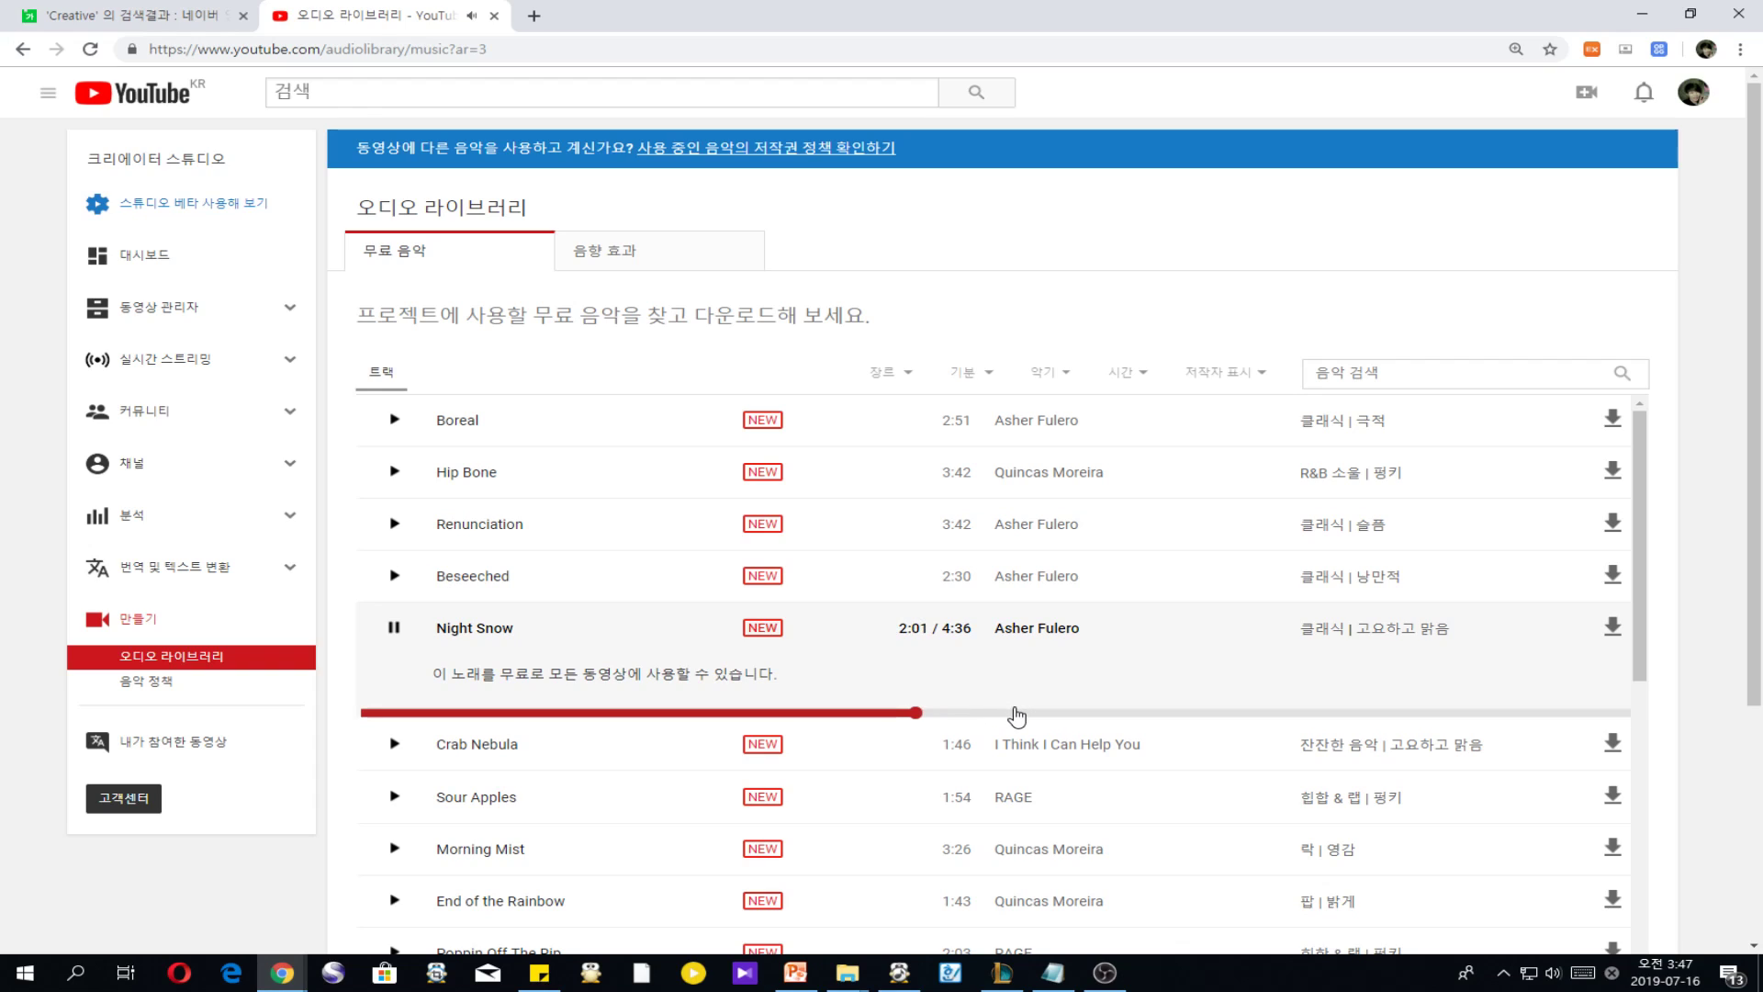
left_click(1011, 713)
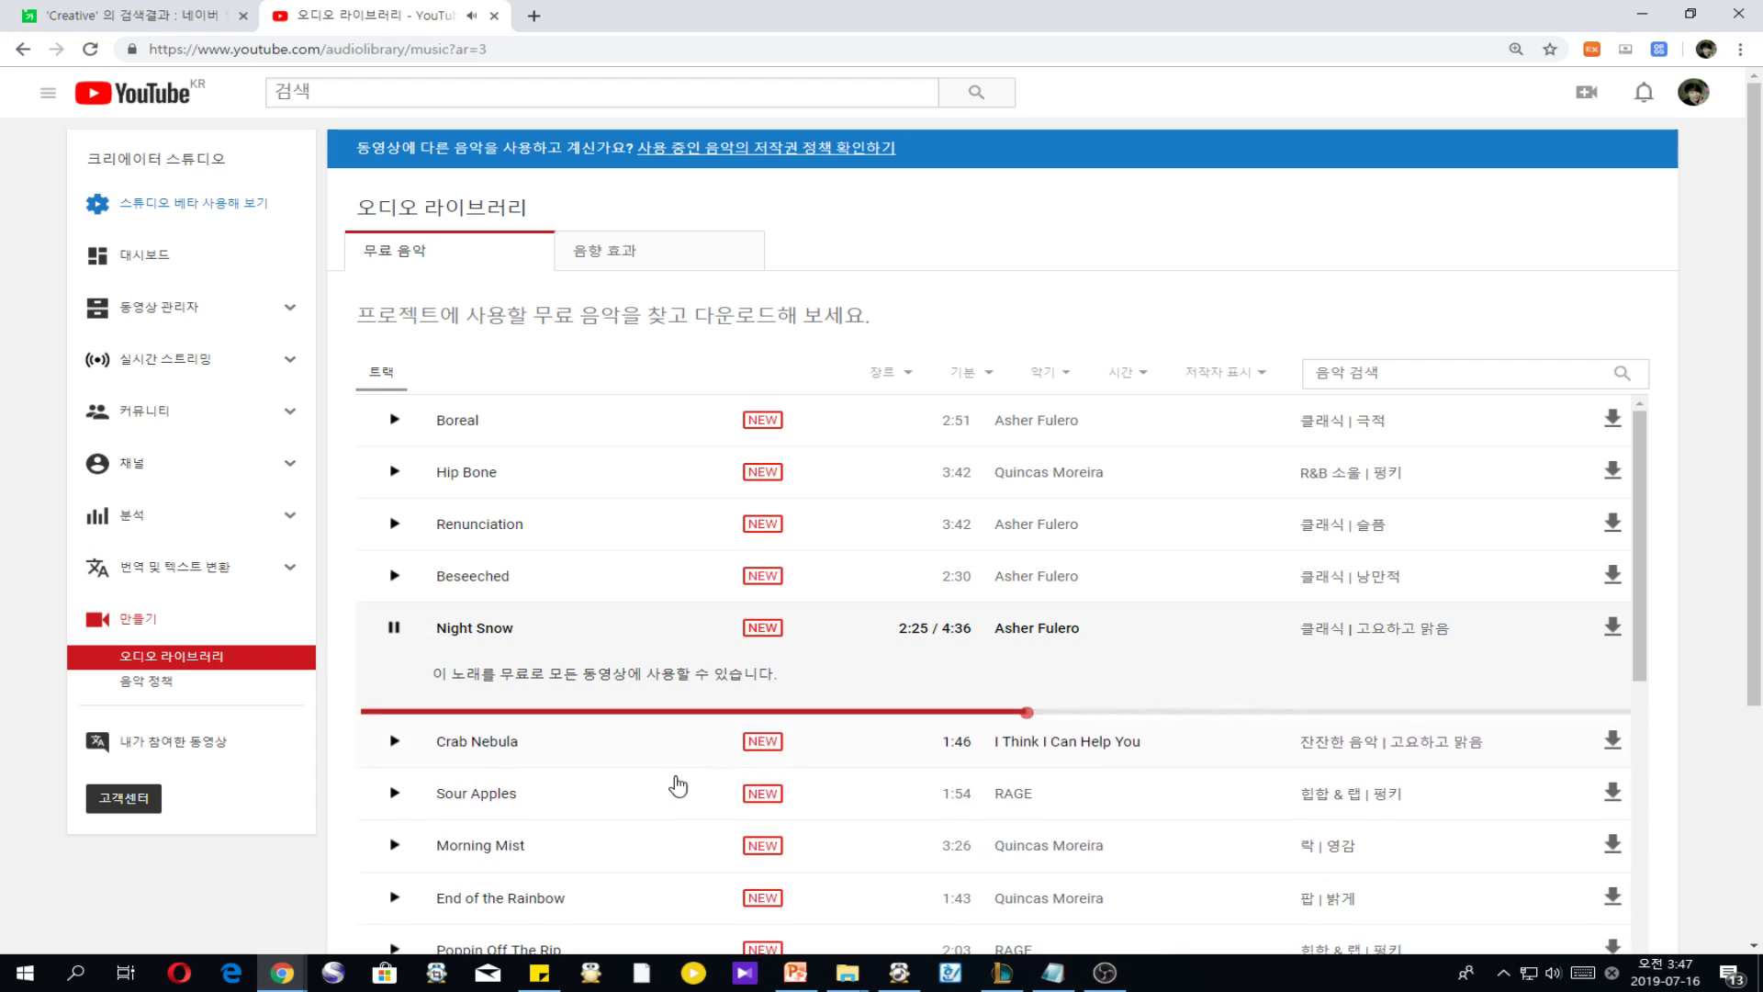
Step: Preview the track Morning Mist at several points and stop its playback
left_click(395, 846)
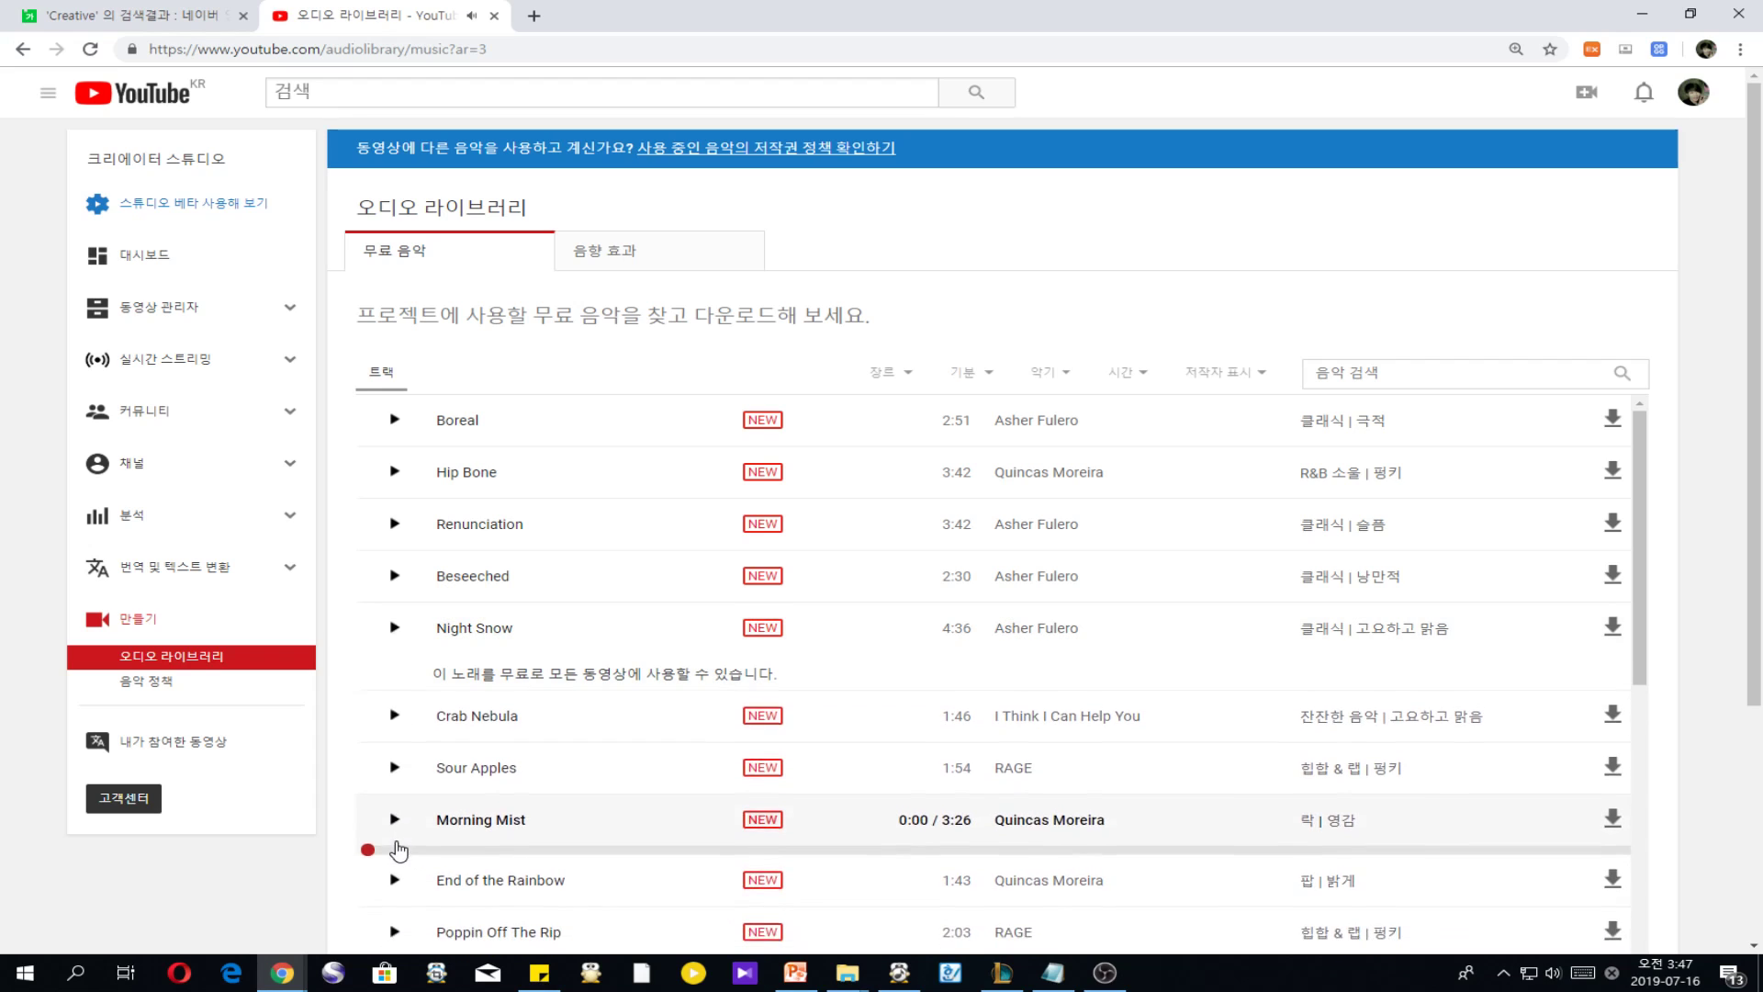
left_click(600, 874)
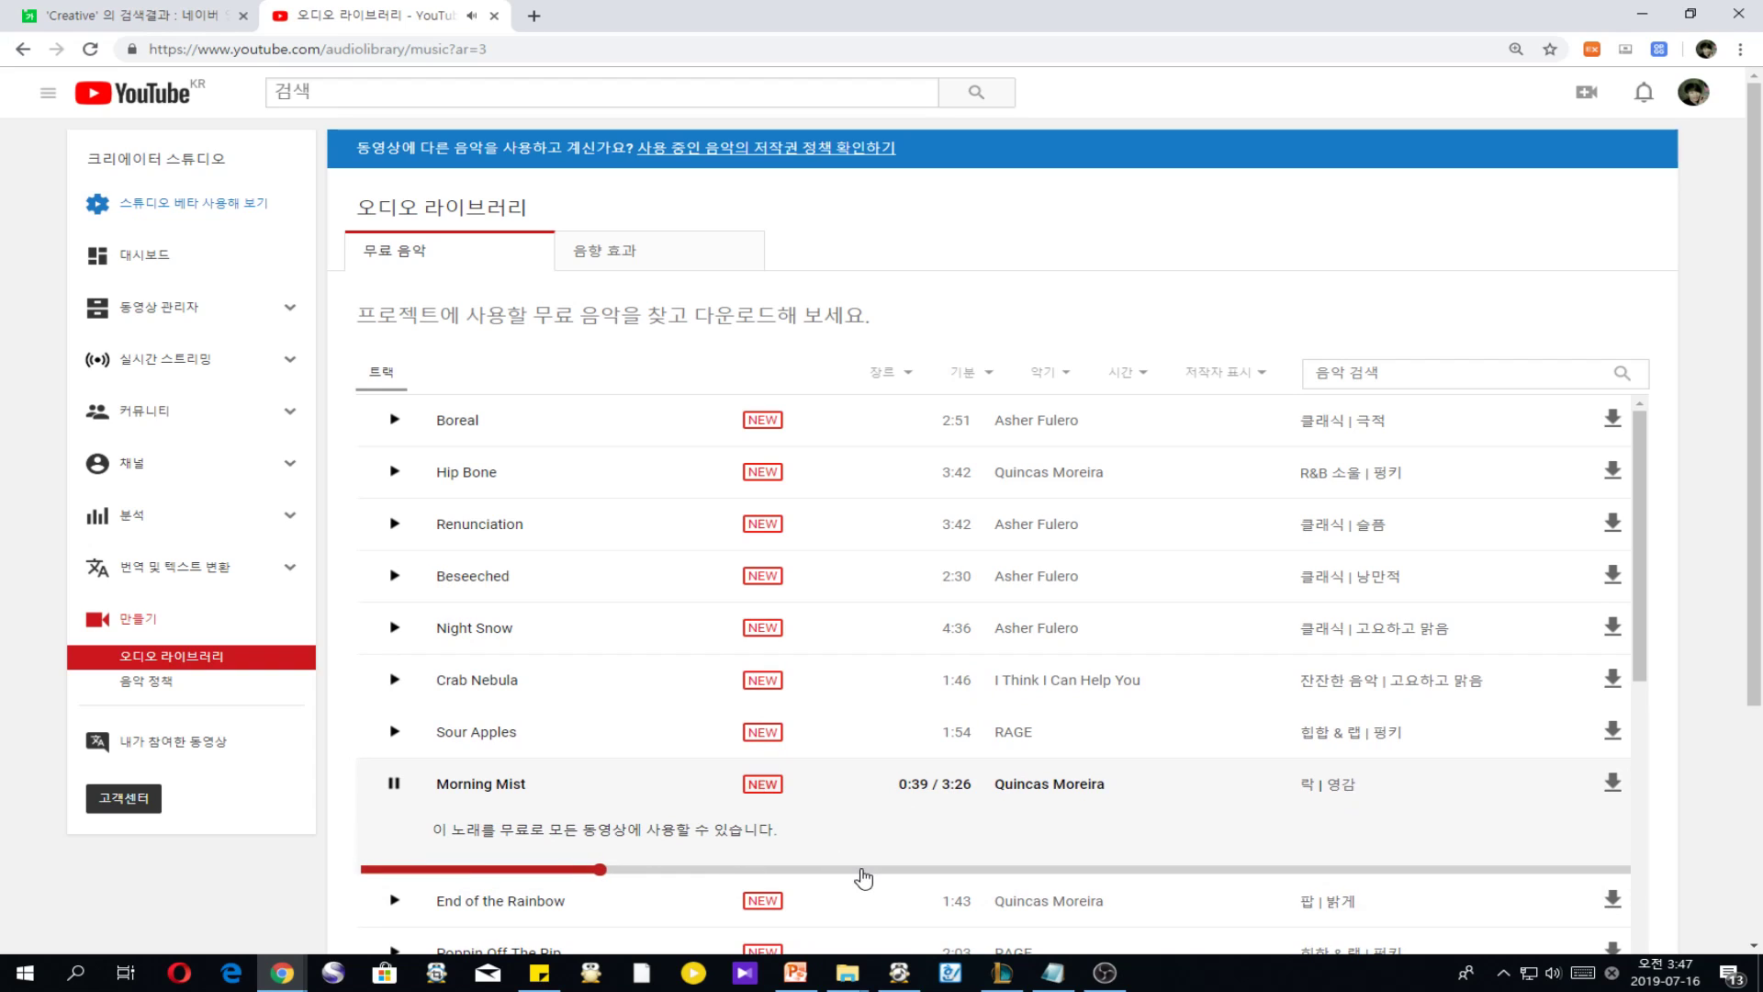
left_click(863, 872)
left_click(1030, 872)
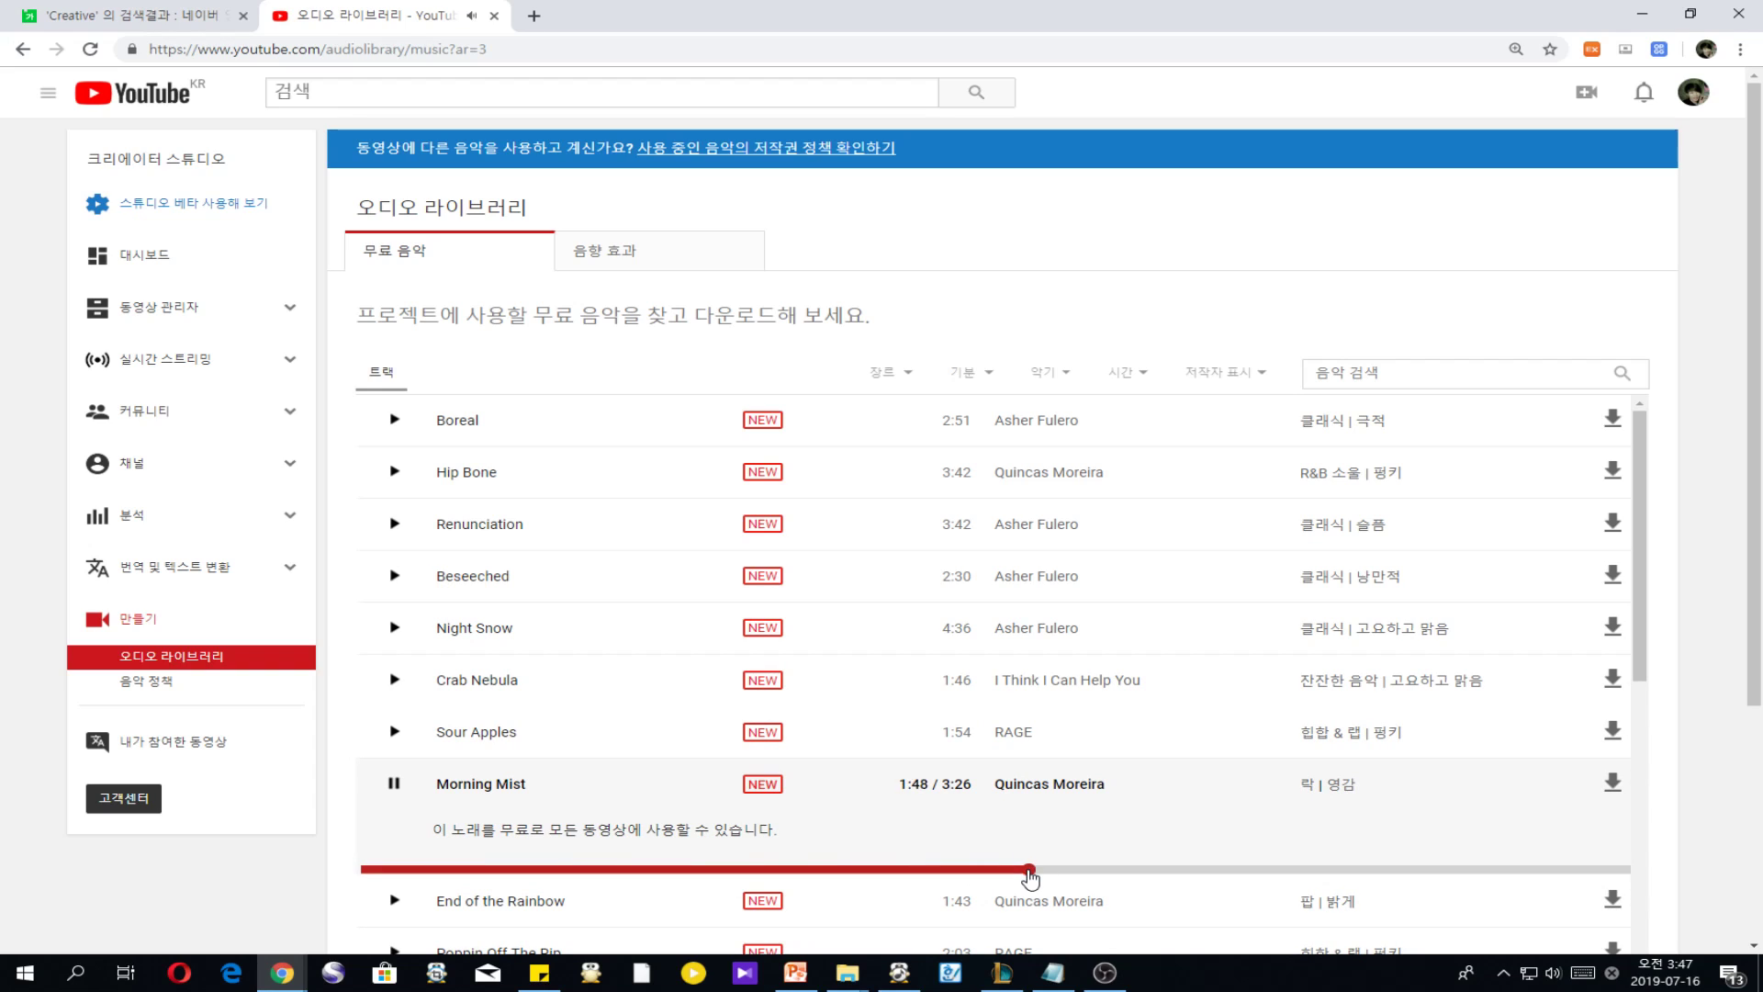
left_click(393, 786)
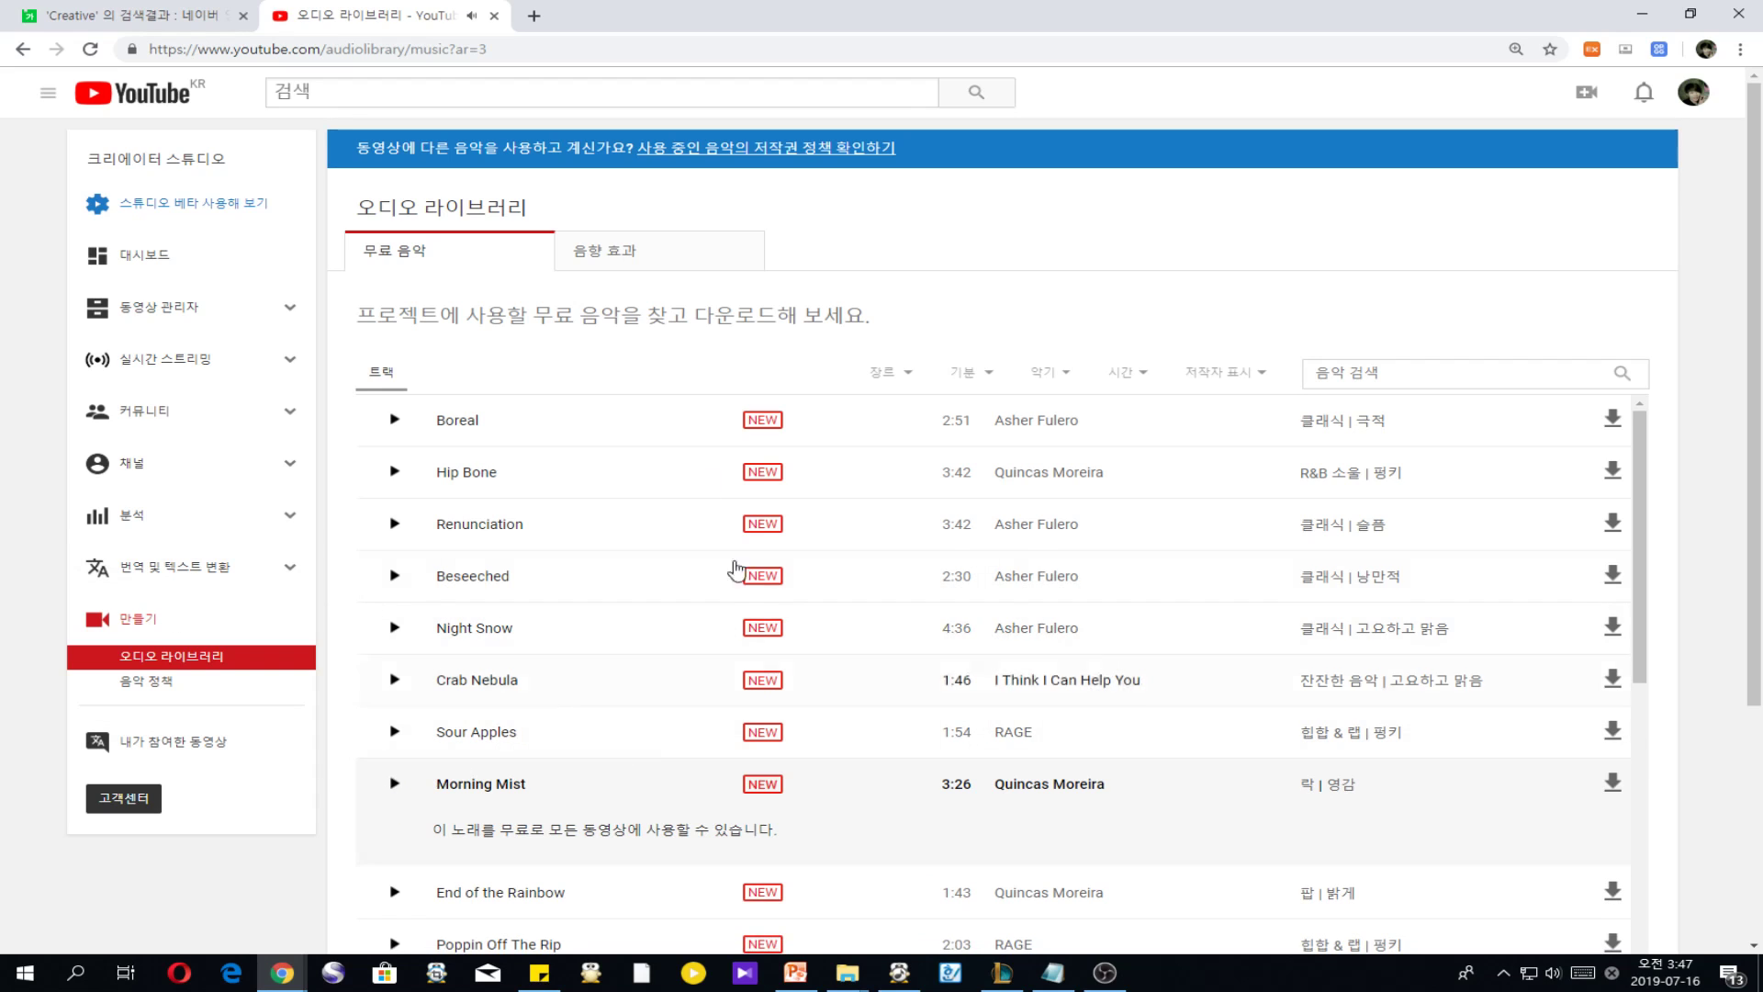
Step: Download the track Morning Mist from the free music list
scroll(587, 528, "down", 4)
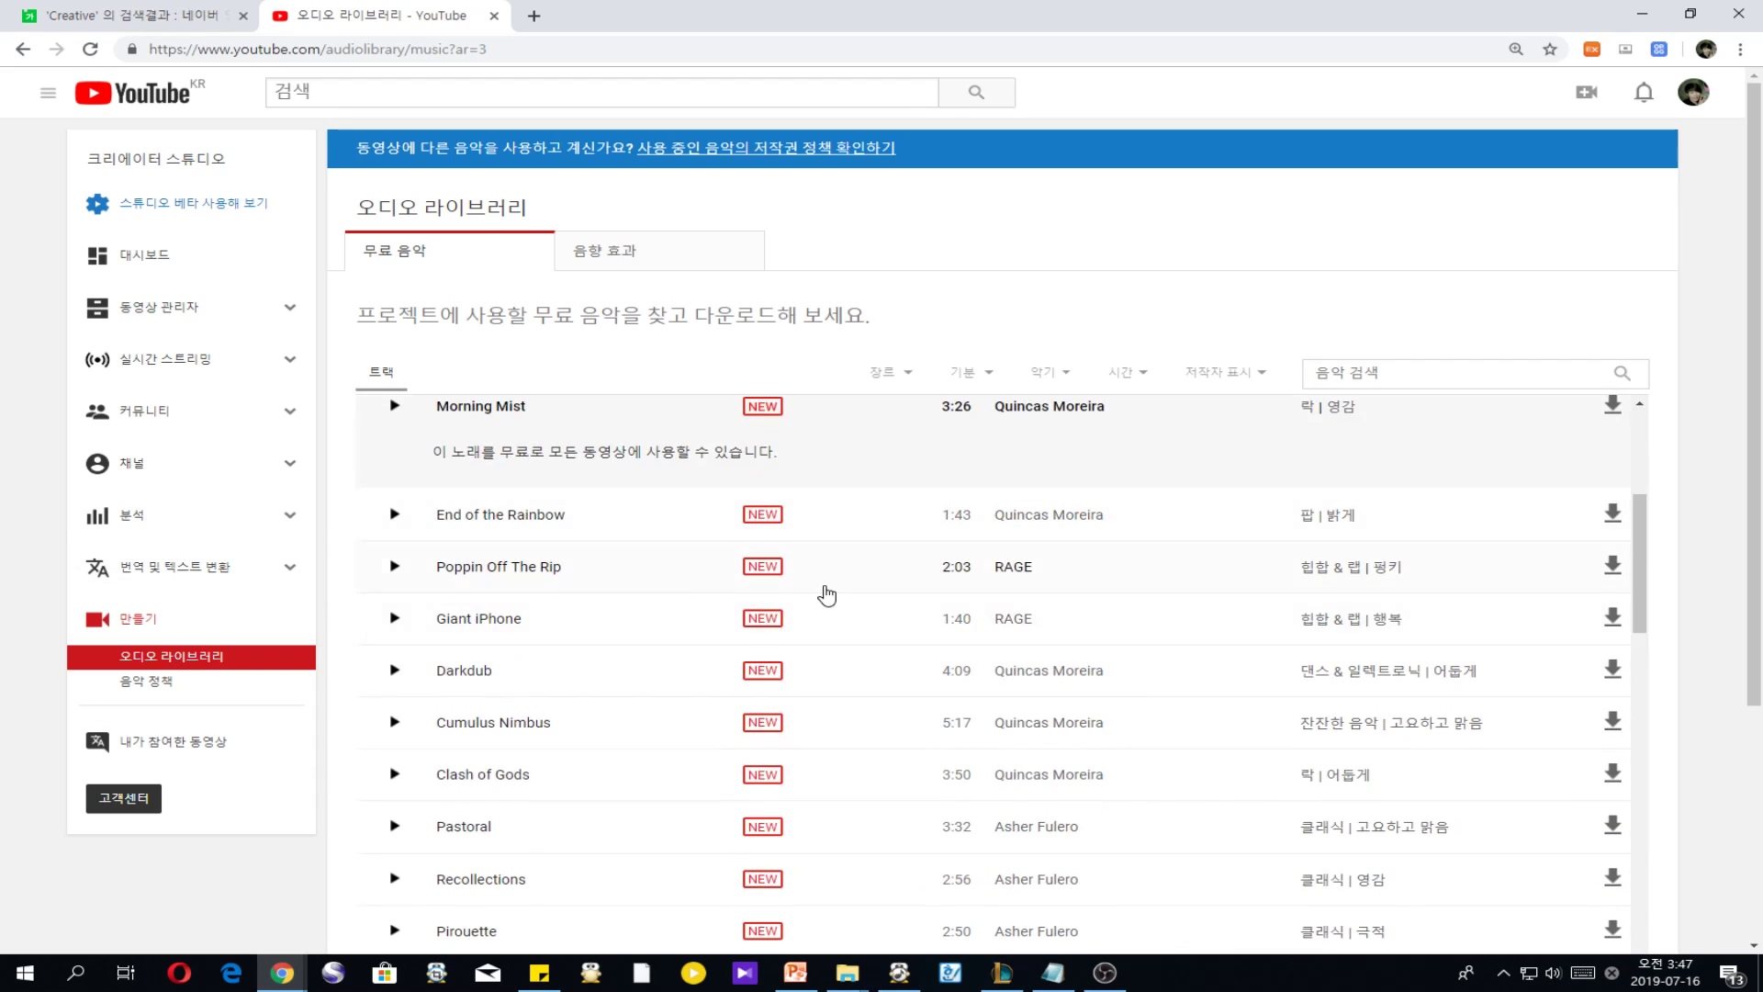
scroll(830, 594, "up", 3)
scroll(1467, 680, "up", 1)
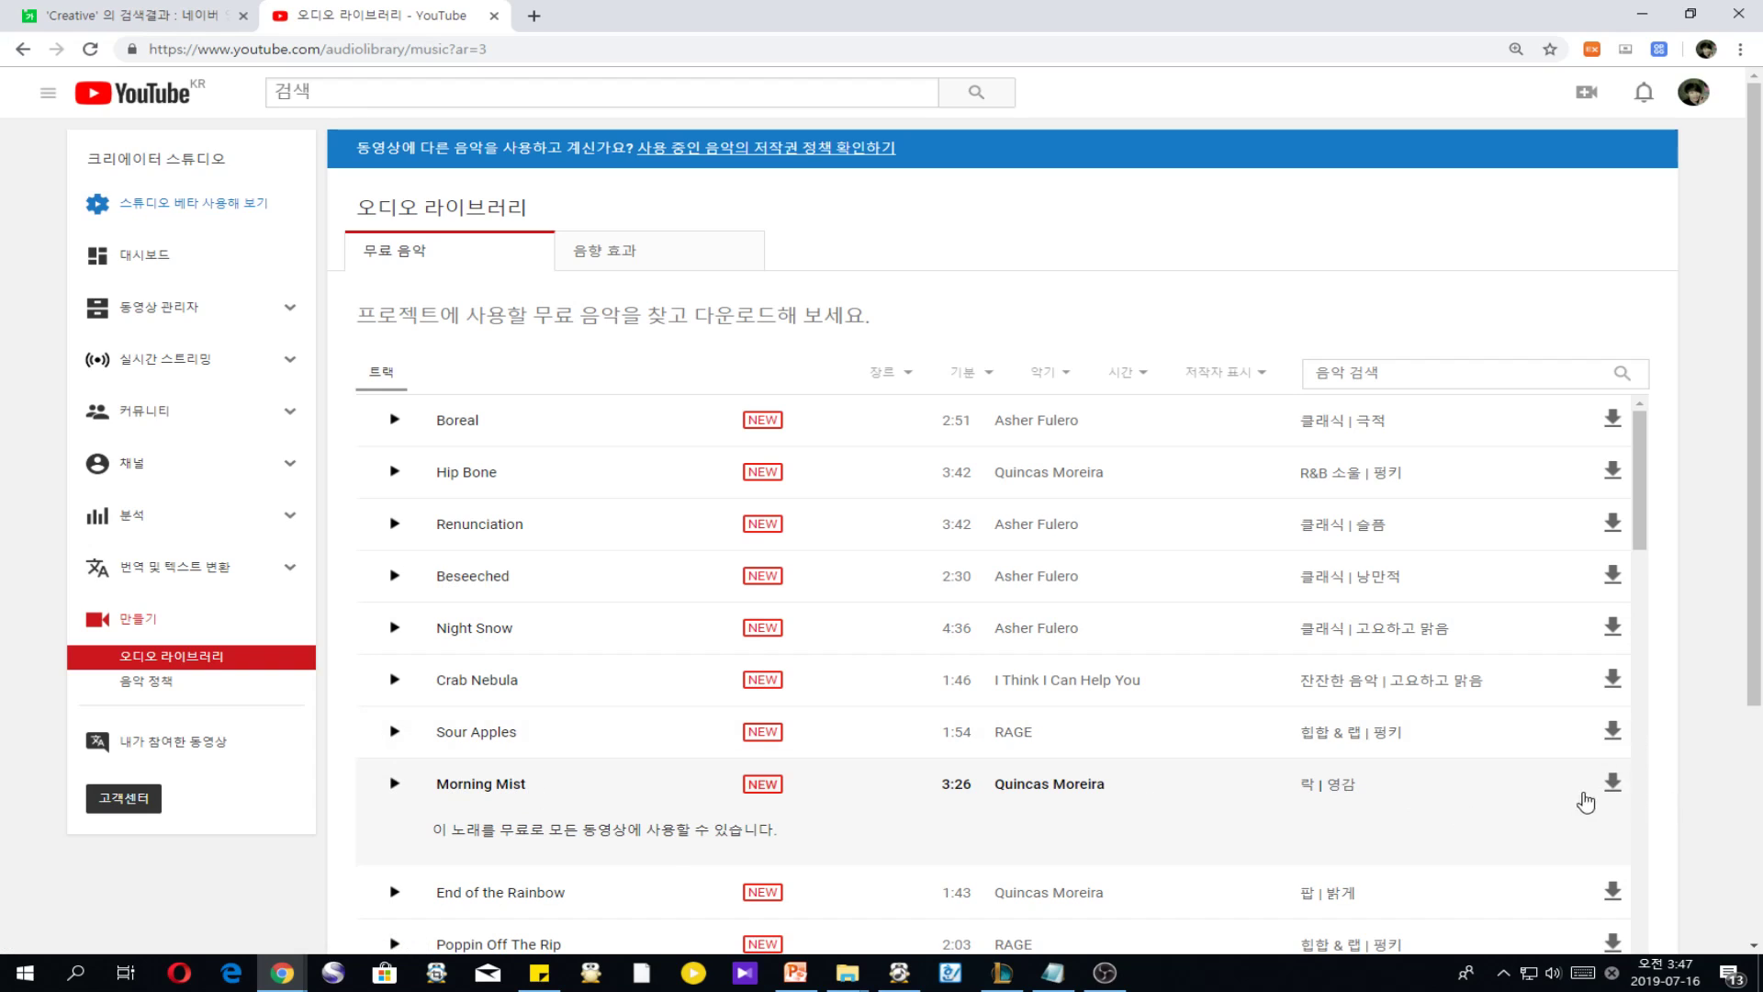
left_click(1613, 782)
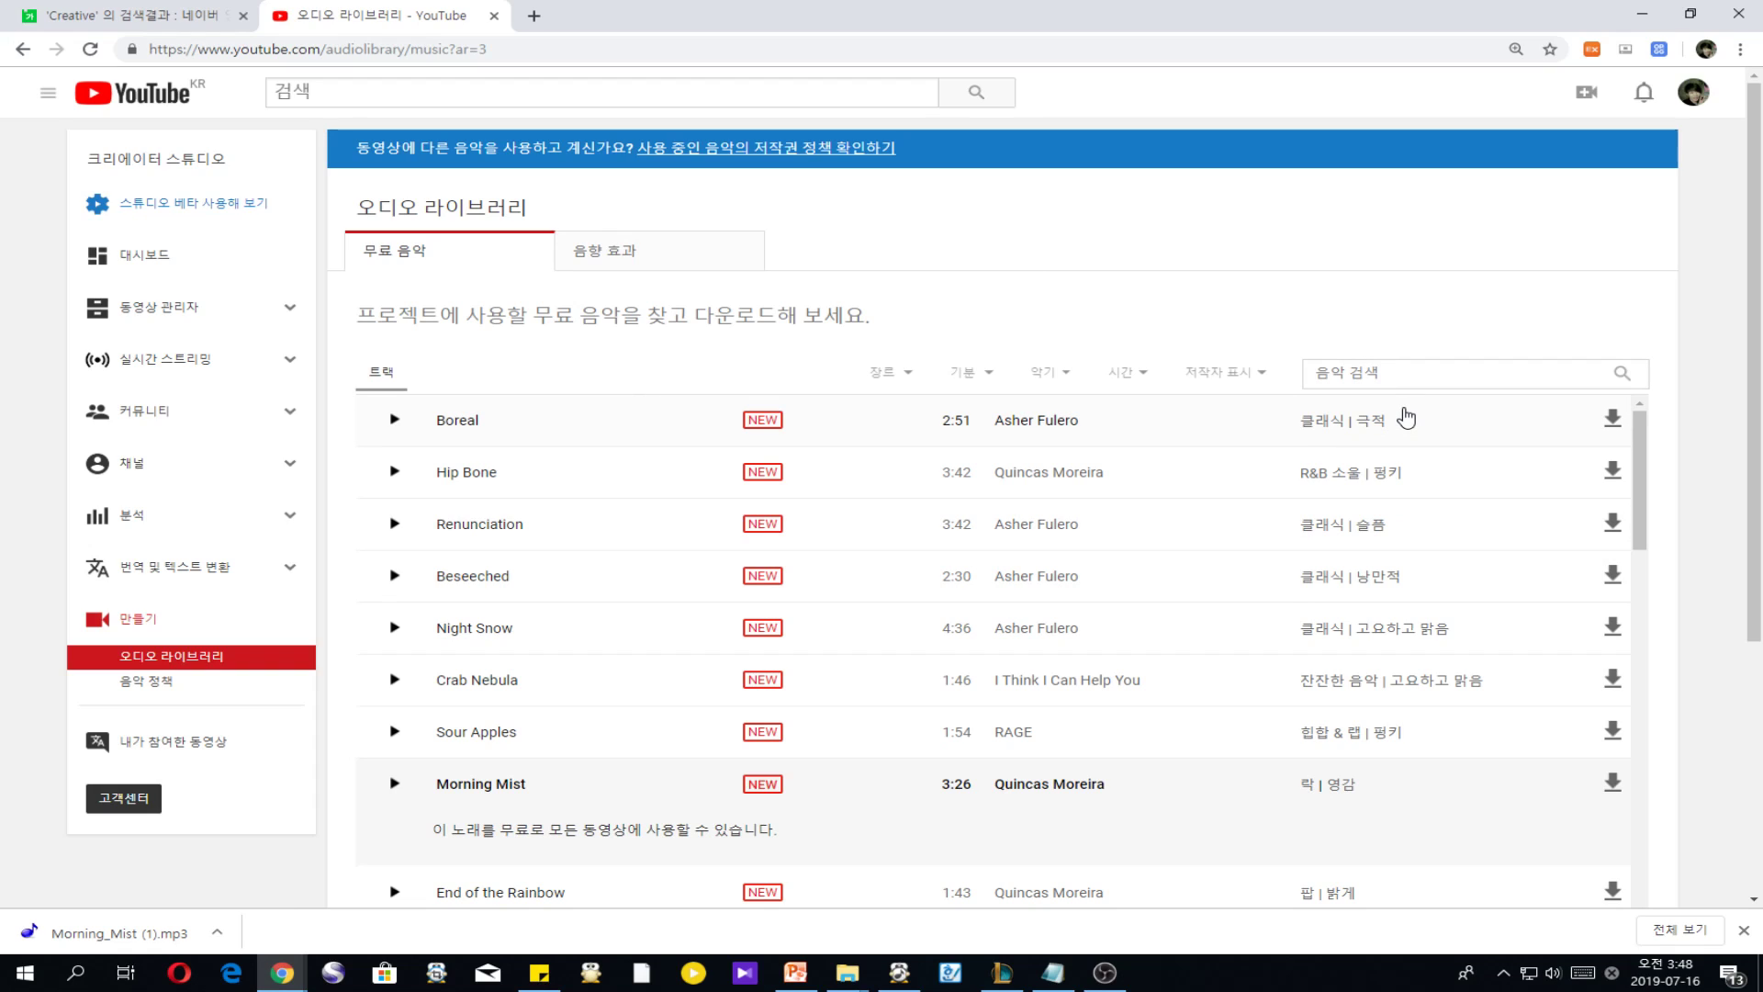
Step: Filter the free music to tracks that require attribution (저작자 표시 필요)
left_click(1261, 377)
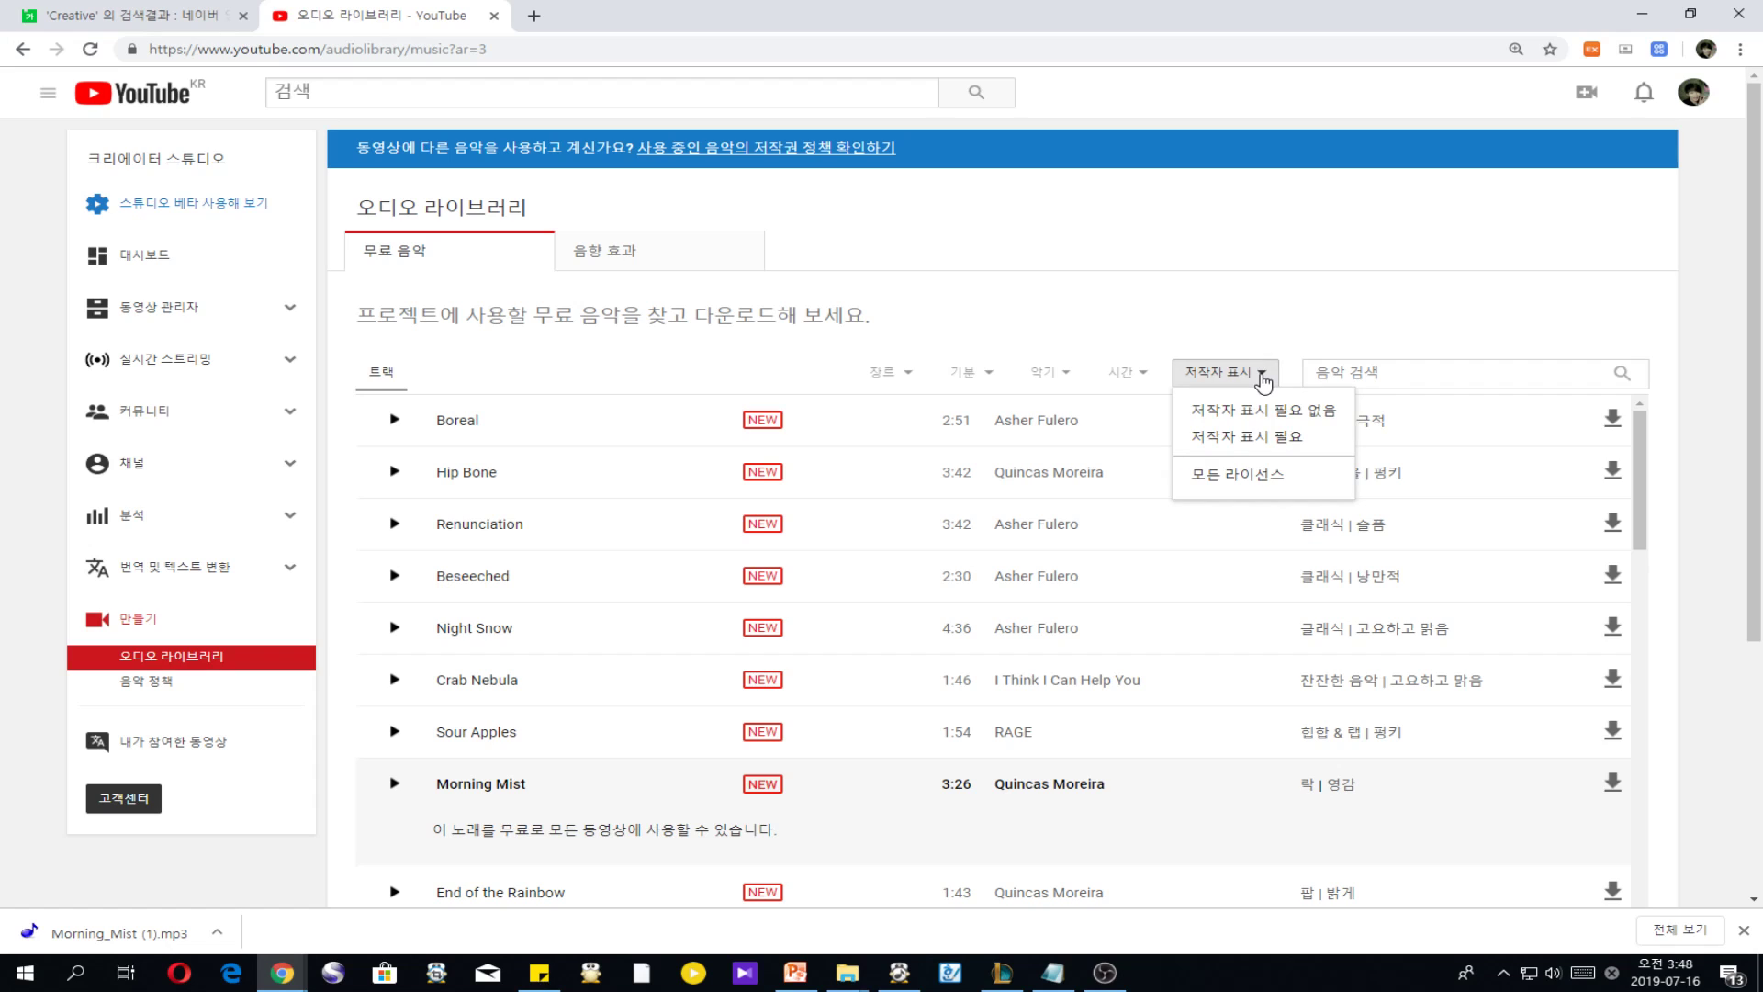
left_click(1286, 438)
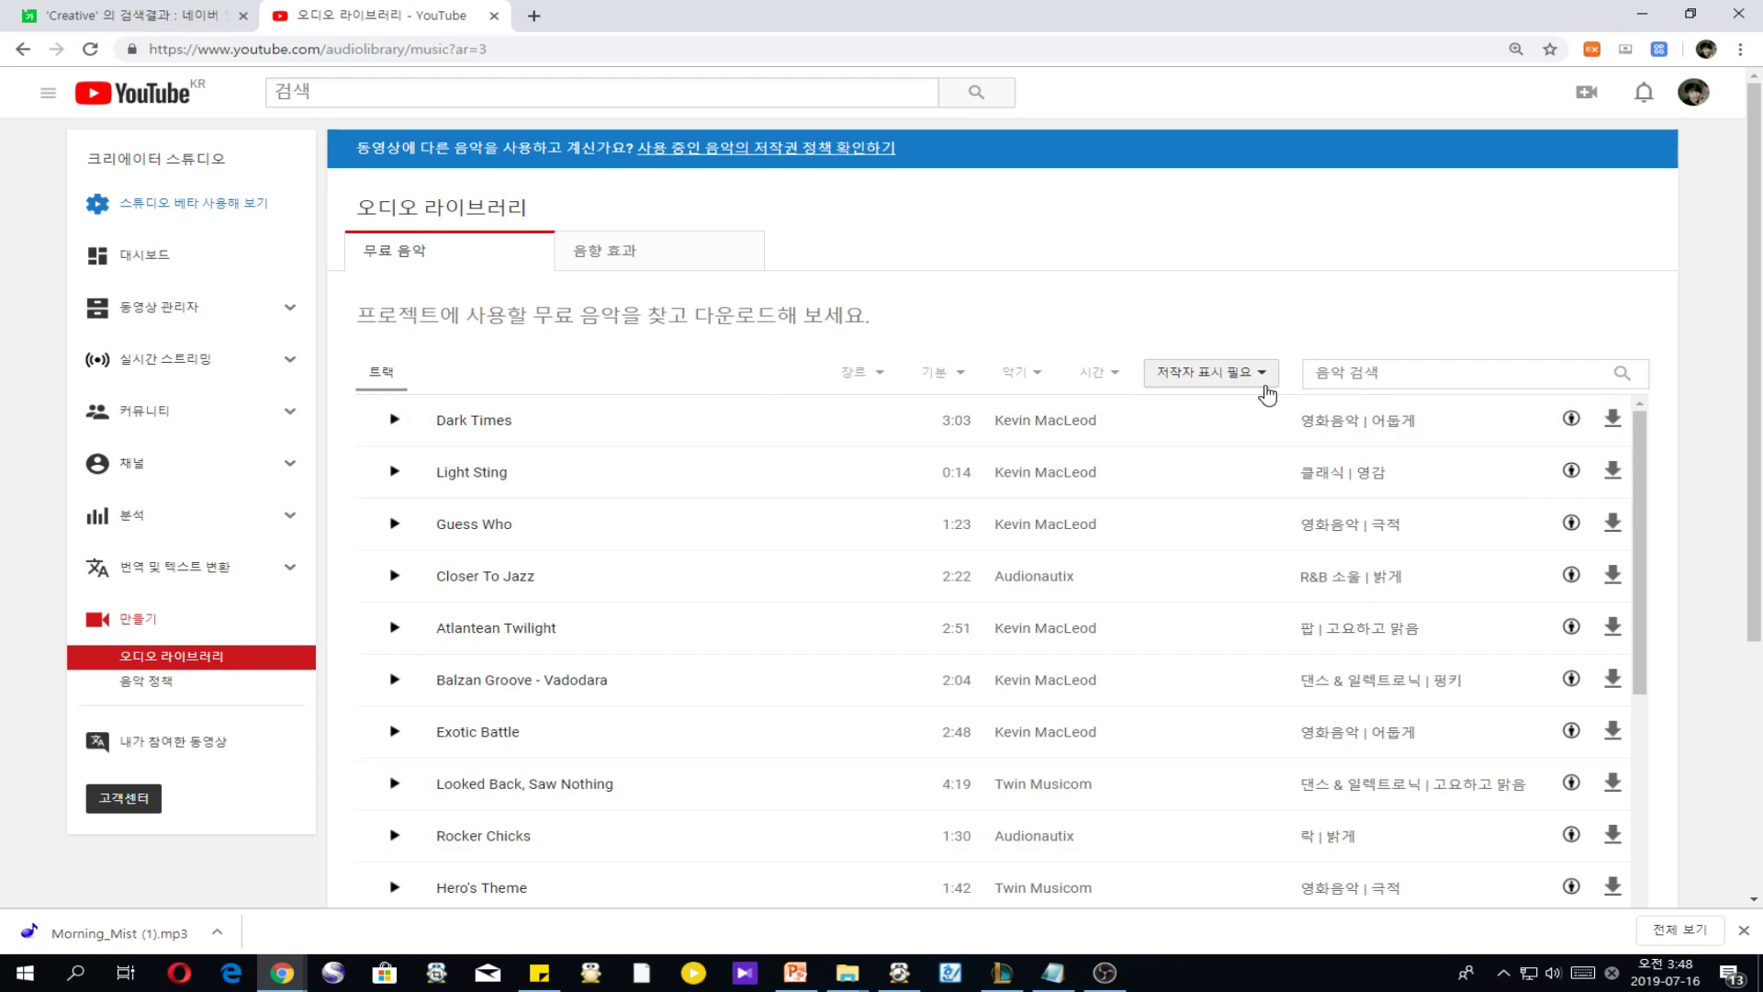
mouse_move(1573, 420)
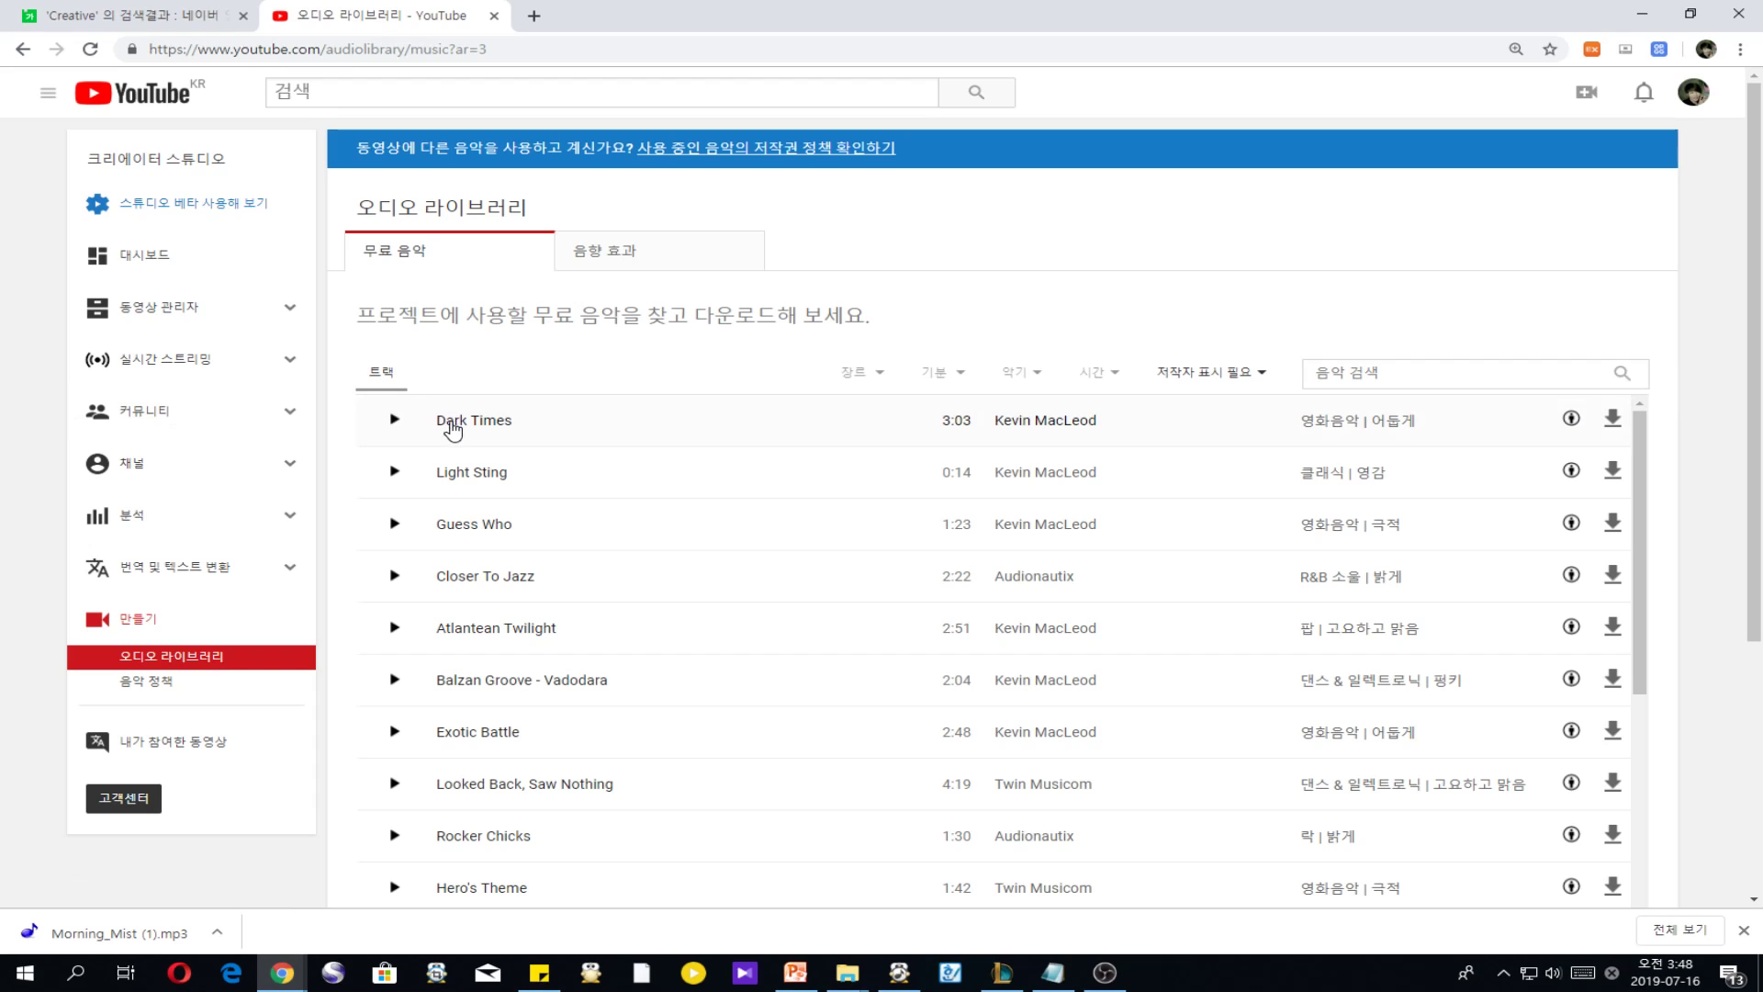
Step: Play Dark Times and select its attribution text, from the Creative Commons licence line through the artist link
left_click(392, 424)
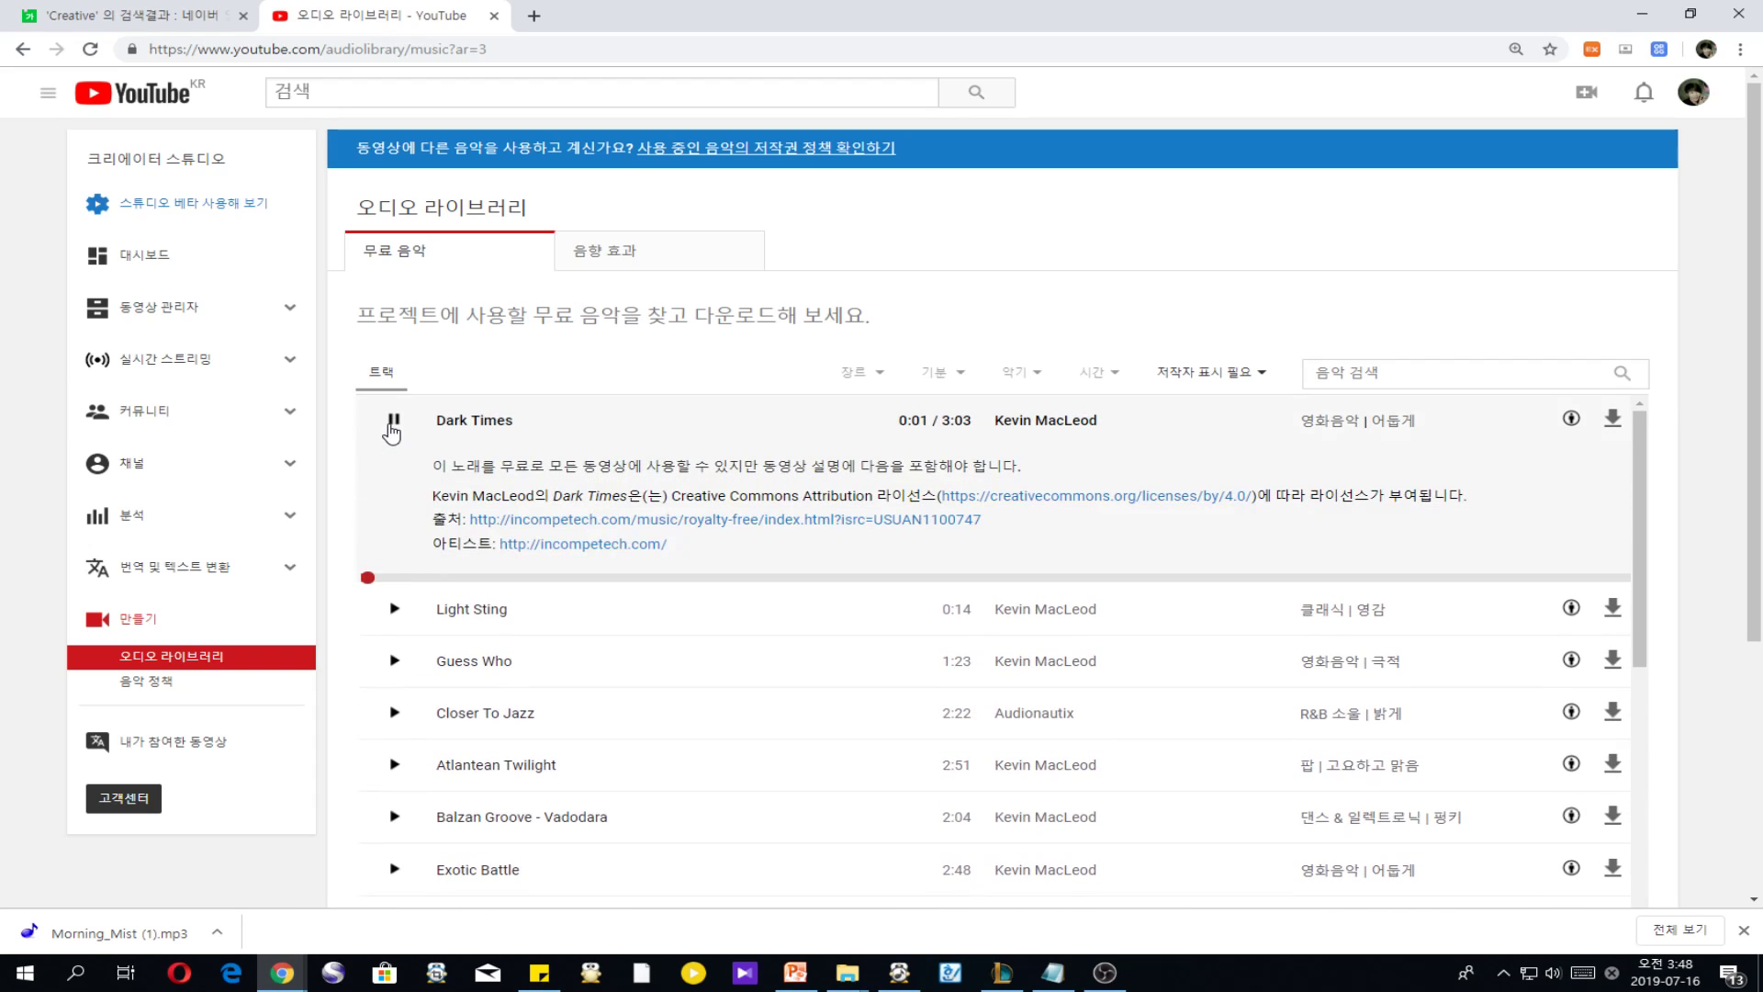
left_click_drag(430, 463, 577, 523)
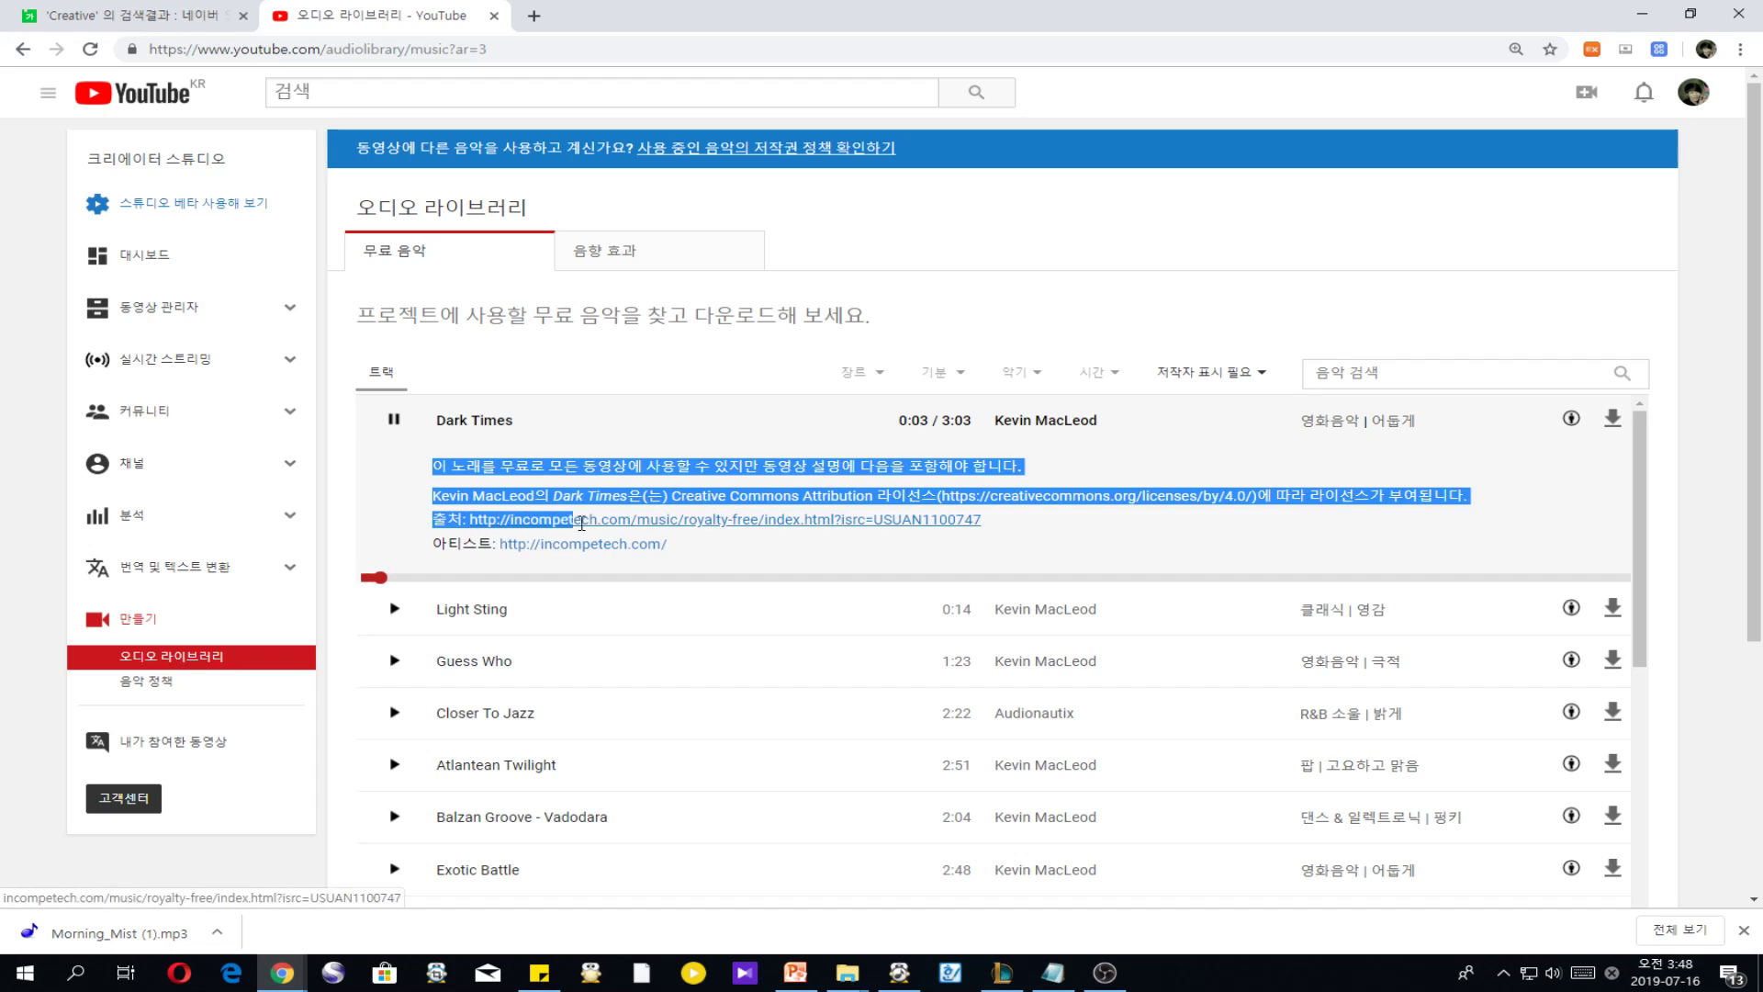
left_click_drag(690, 547, 435, 501)
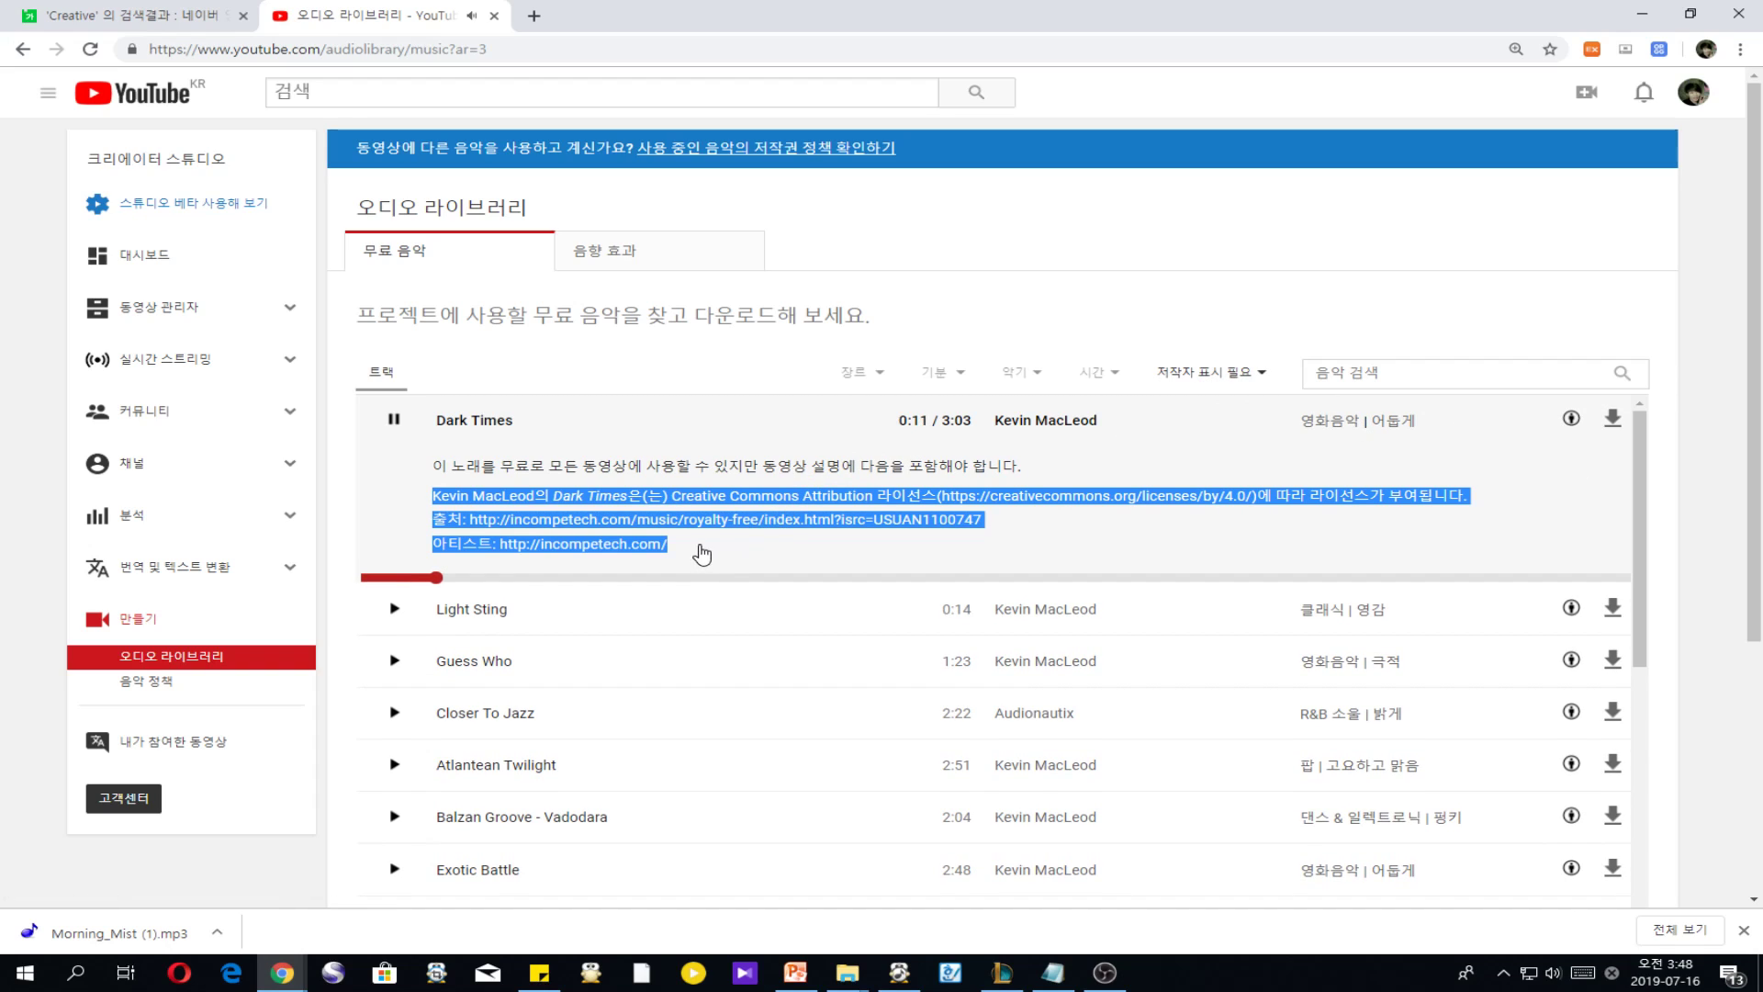
left_click_drag(427, 462, 688, 544)
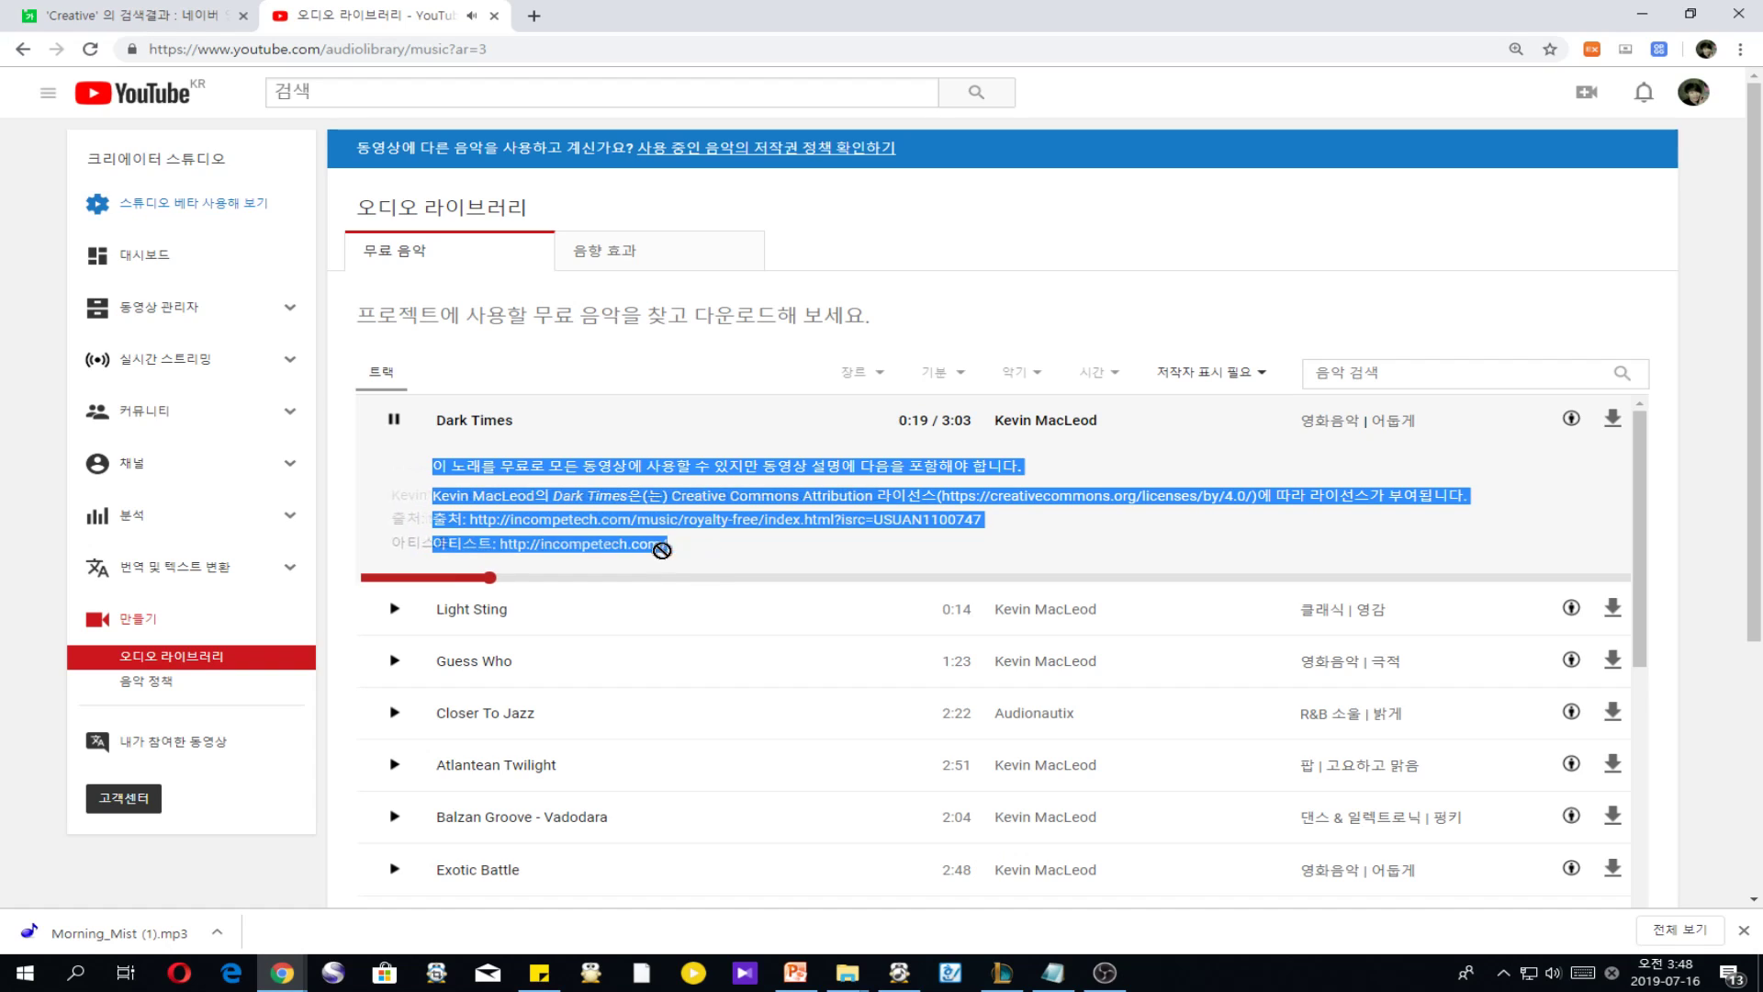
left_click(707, 564)
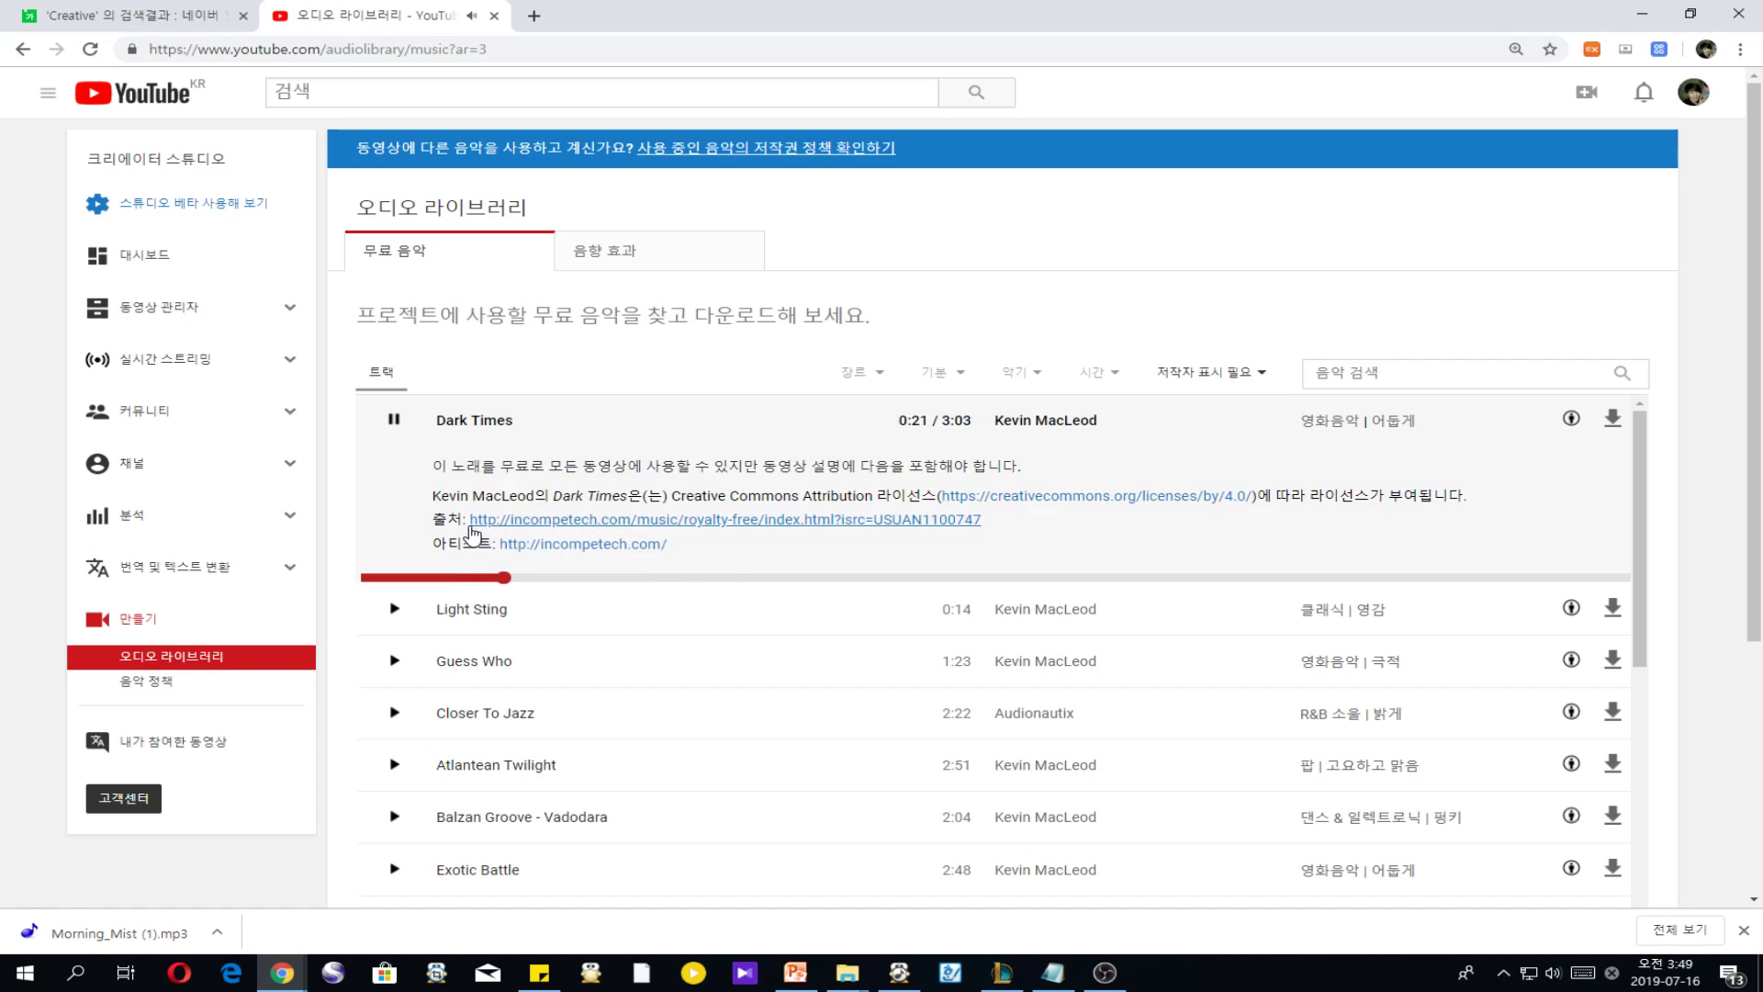
left_click_drag(712, 559, 440, 507)
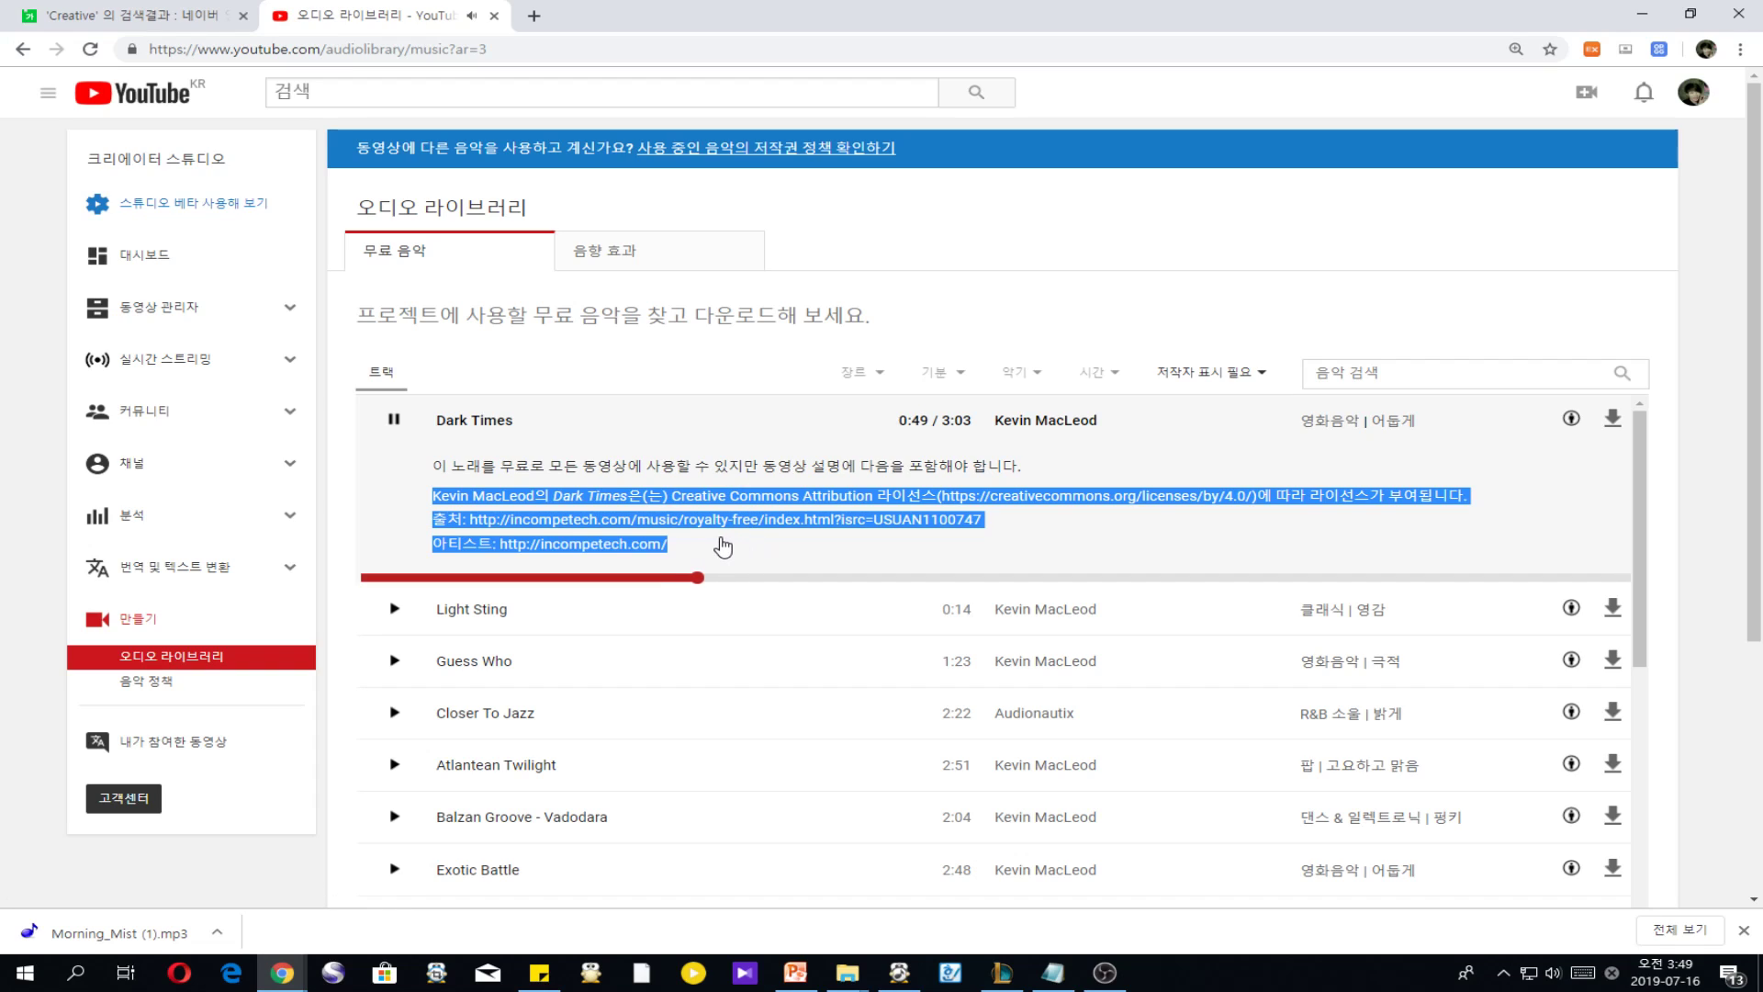
Step: Skip ahead twice in the playback of Dark Times and reselect its attribution text, from the licence line through the artist link
left_click(863, 580)
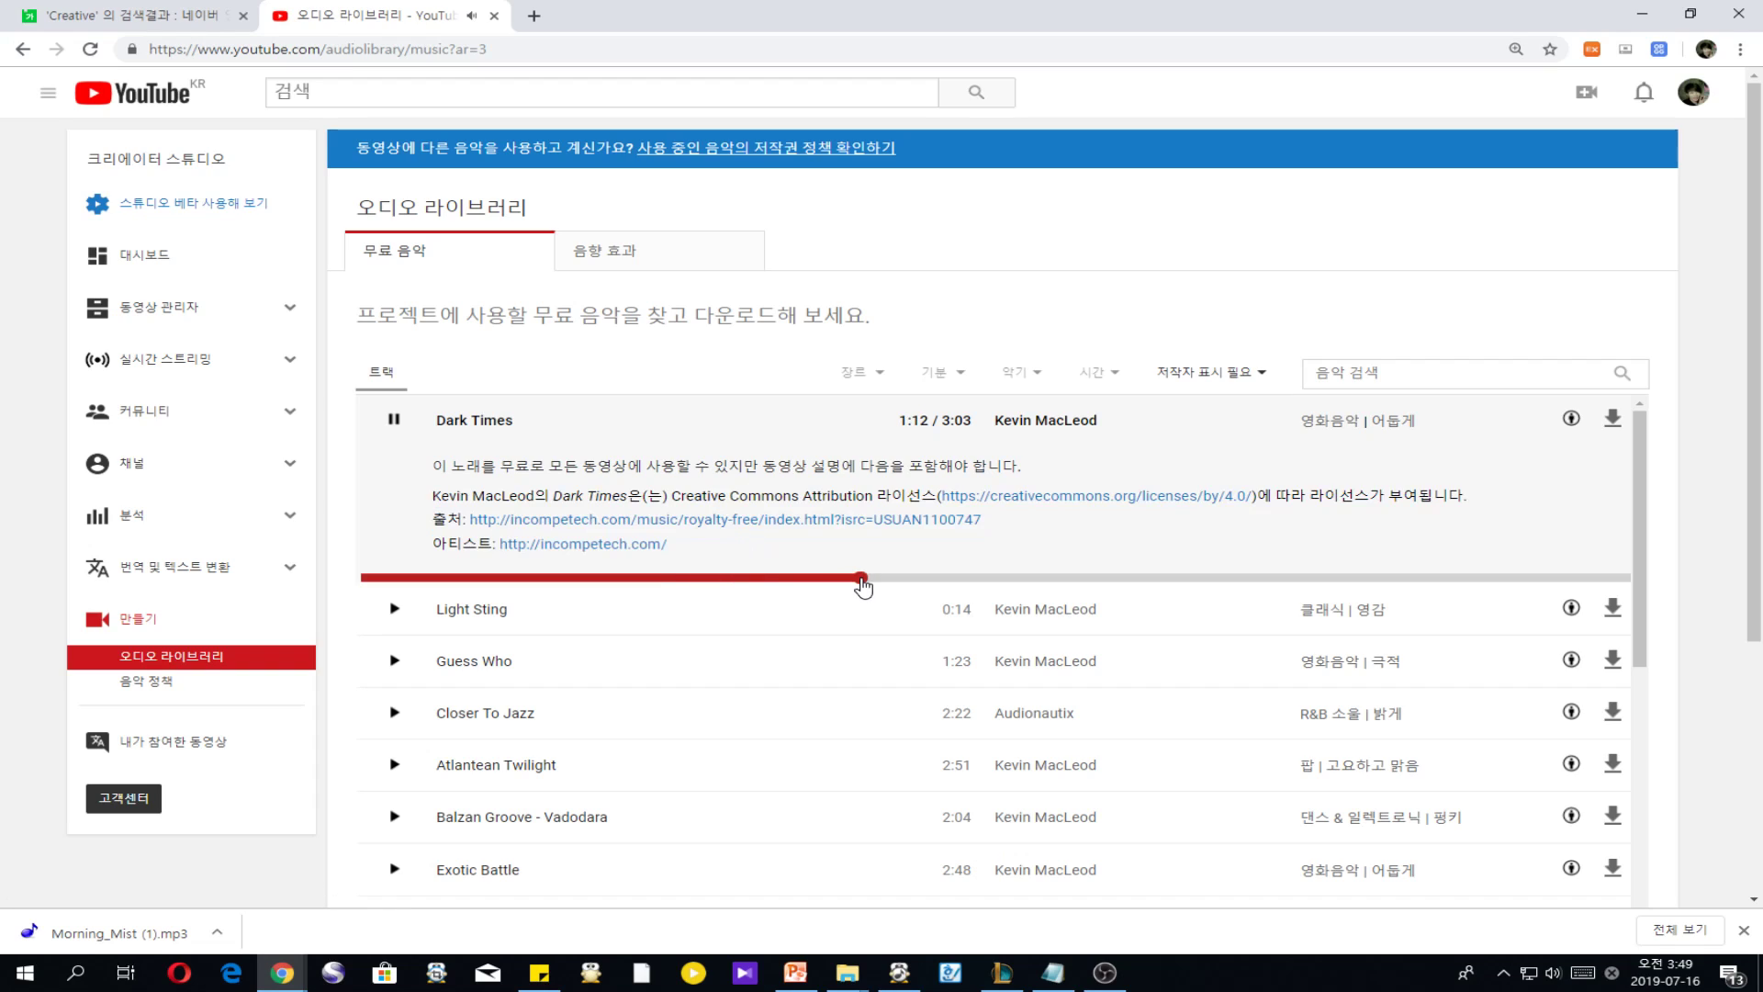
left_click(1070, 580)
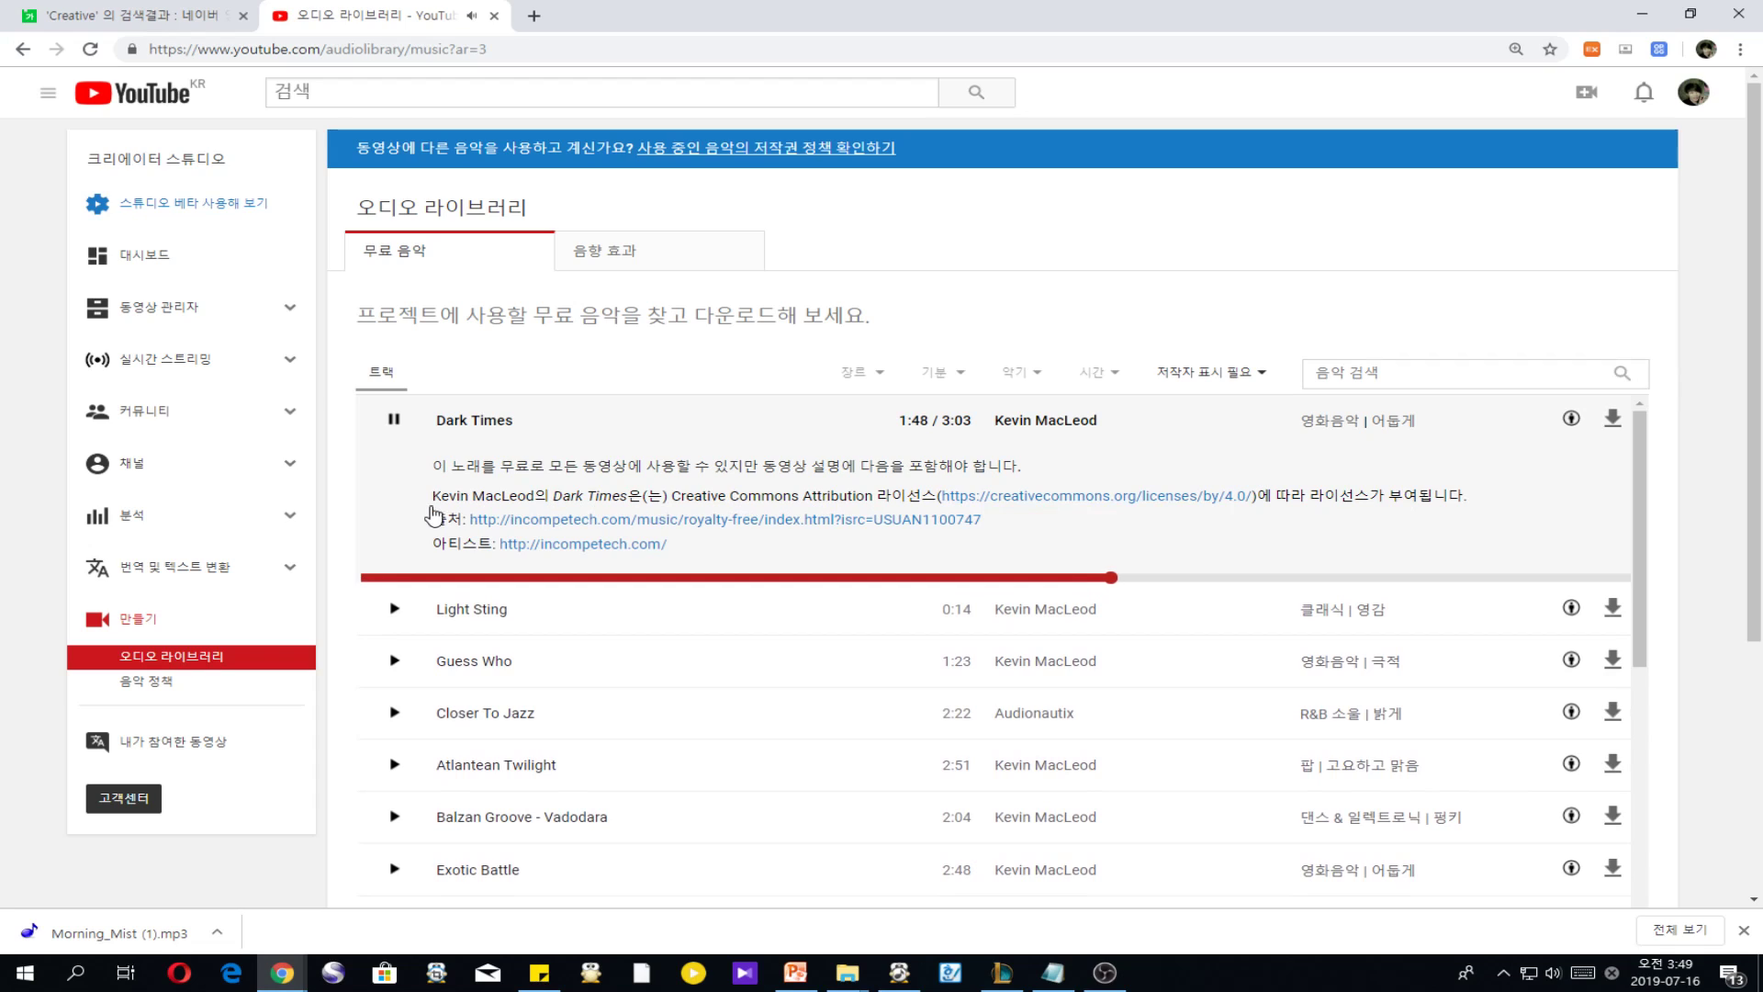
mouse_move(425, 504)
left_mouse_down()
mouse_move(724, 555)
mouse_move(720, 540)
mouse_move(477, 542)
mouse_move(427, 512)
mouse_move(448, 505)
left_mouse_up()
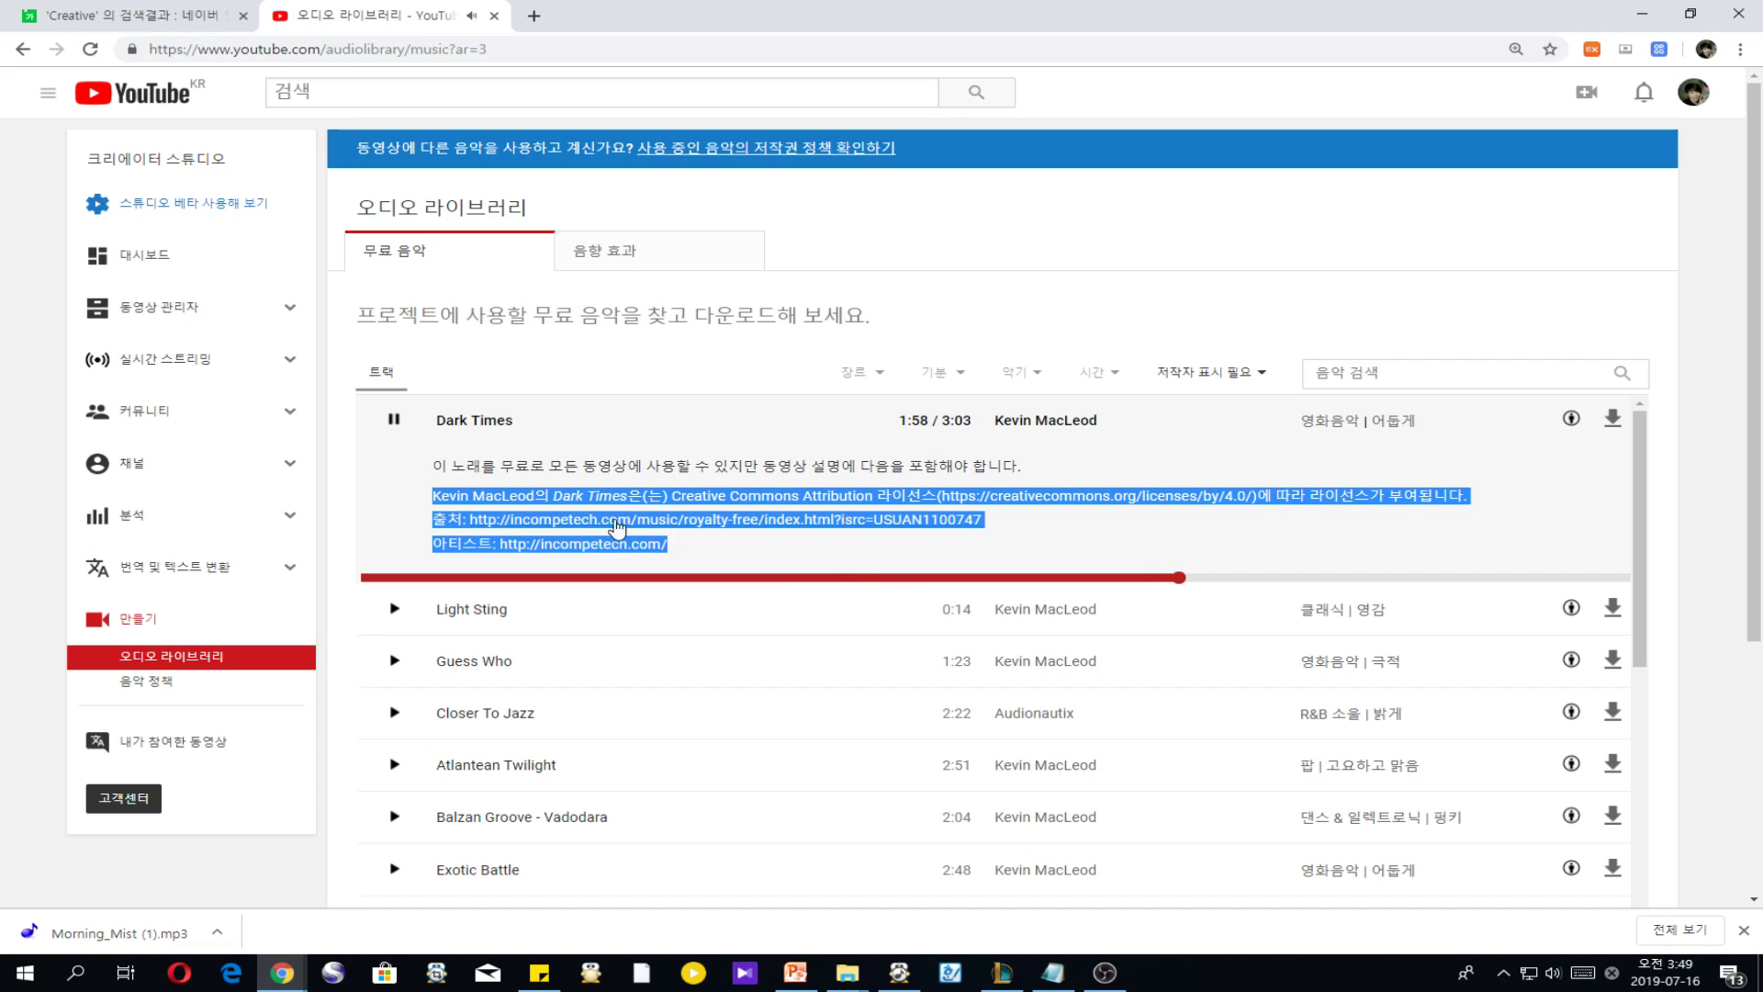
Step: Expand the details of the track Happy Bee, select its whole attribution notice through the artist link, and clear the selection
scroll(932, 609, "down", 3)
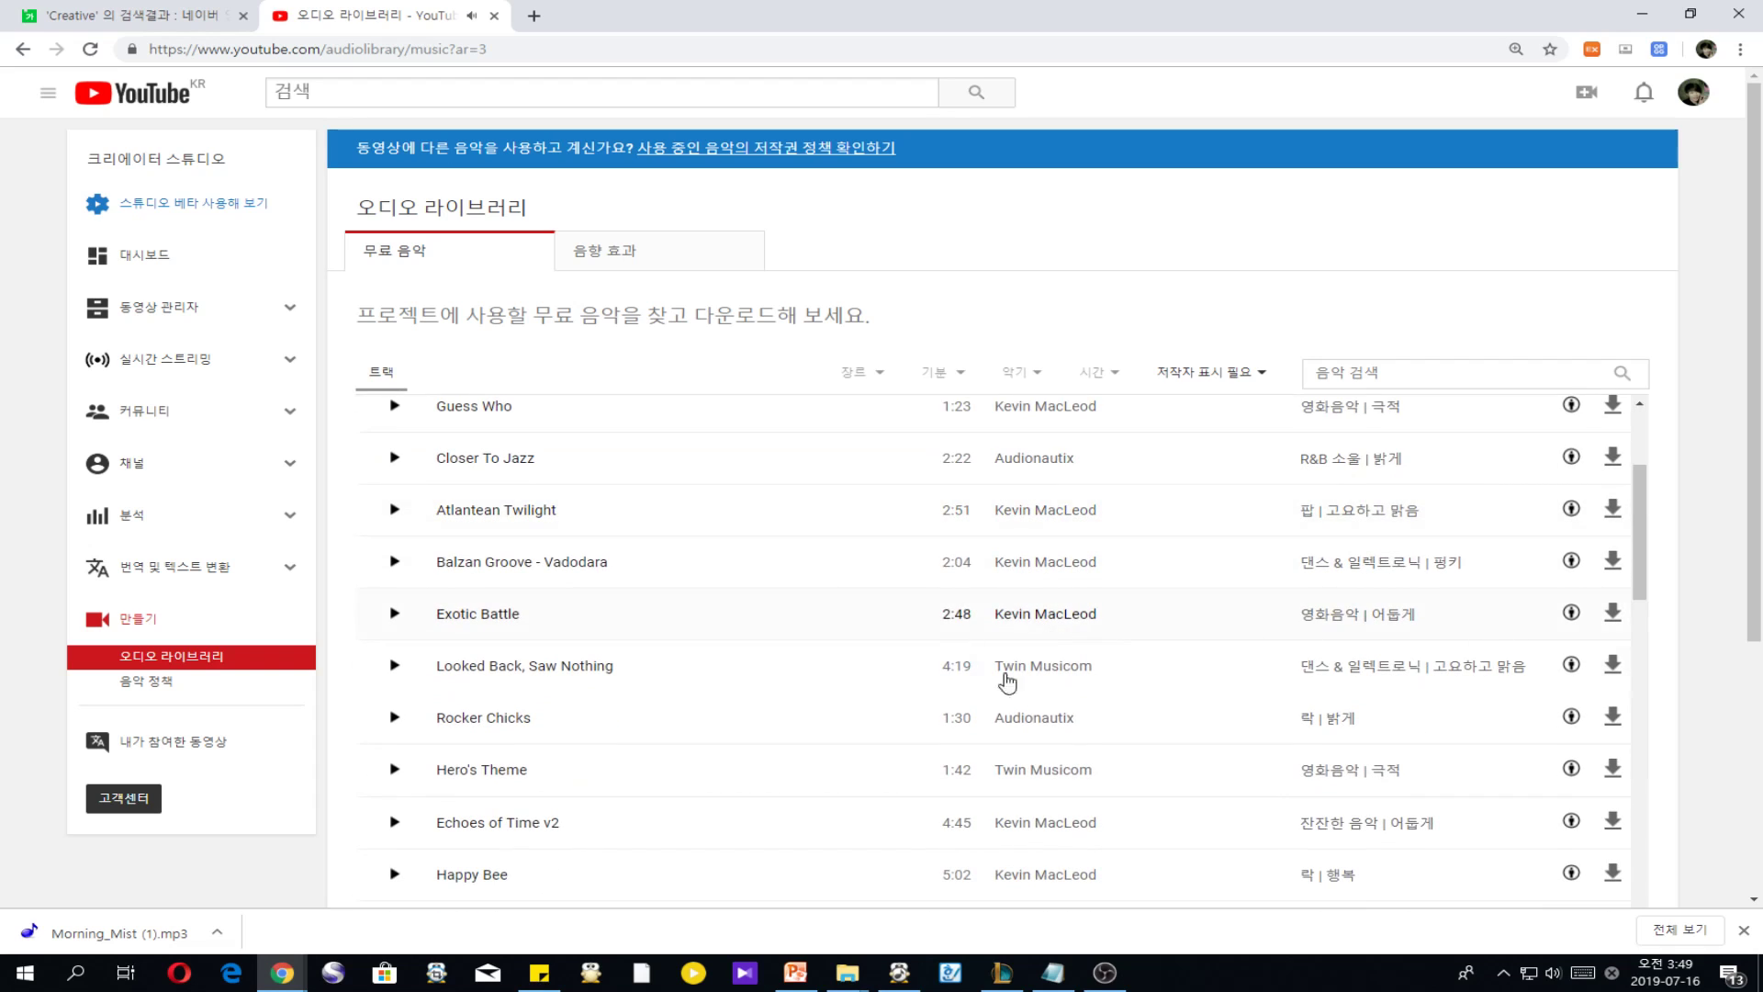
scroll(1141, 657, "down", 2)
mouse_move(1572, 552)
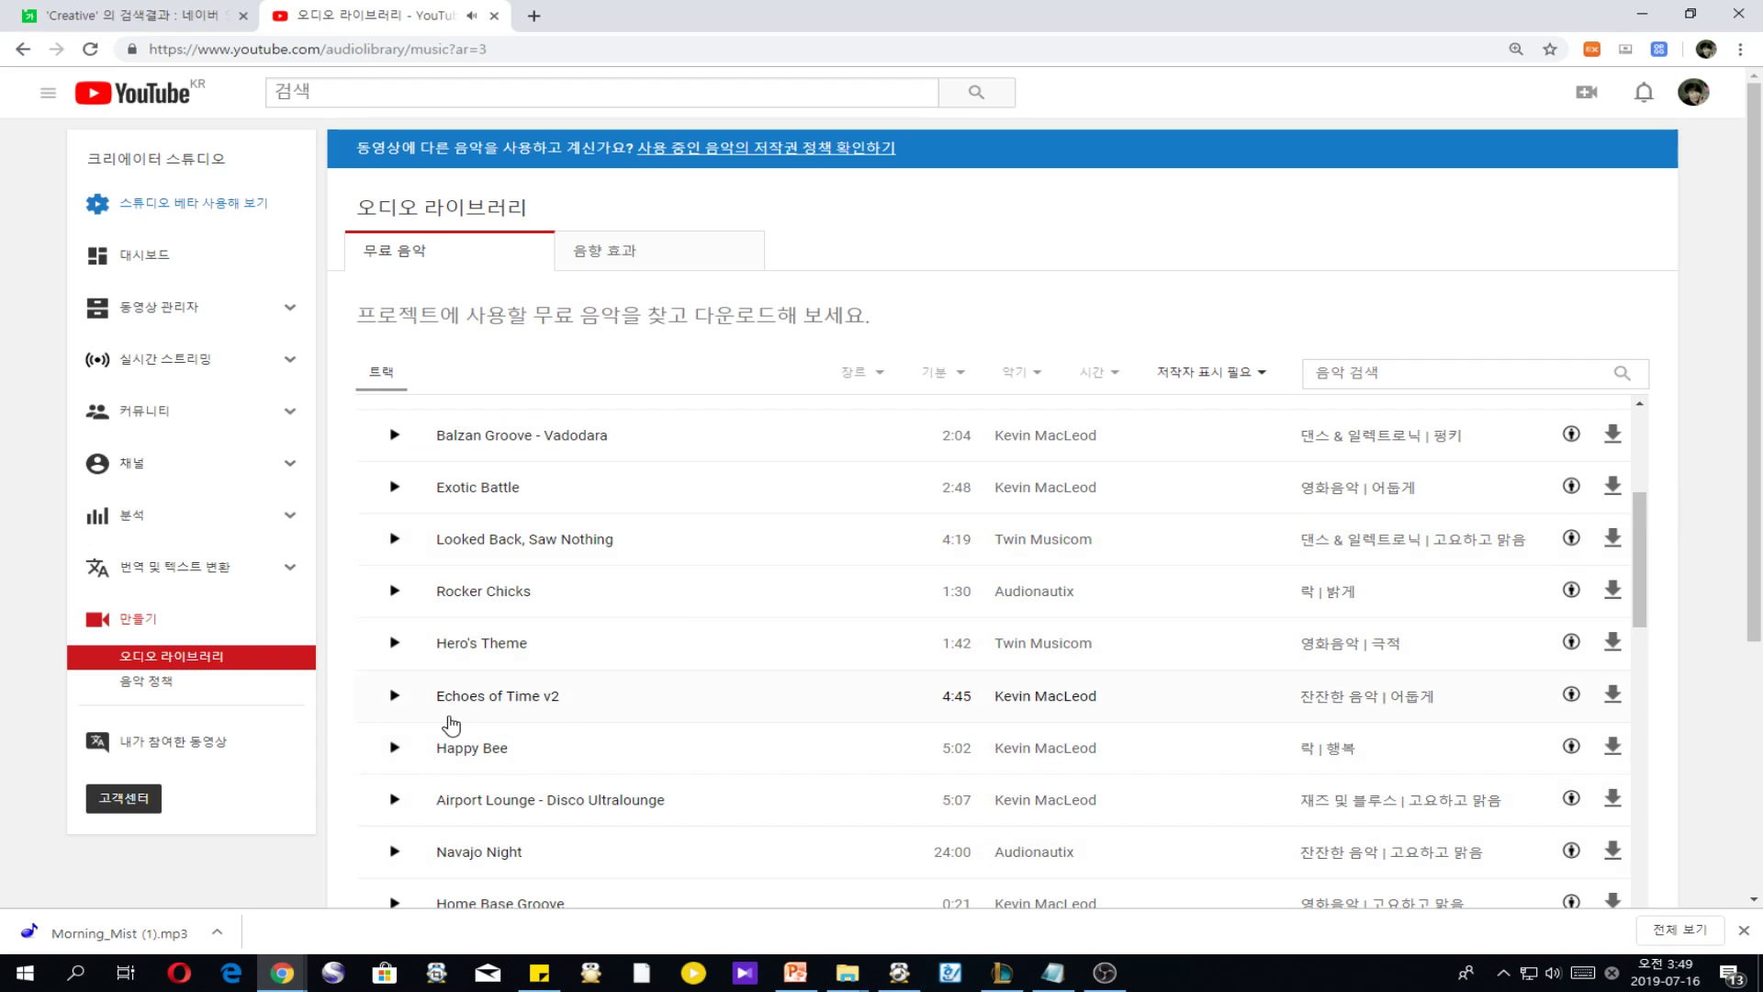
left_click(379, 761)
scroll(386, 771, "down", 3)
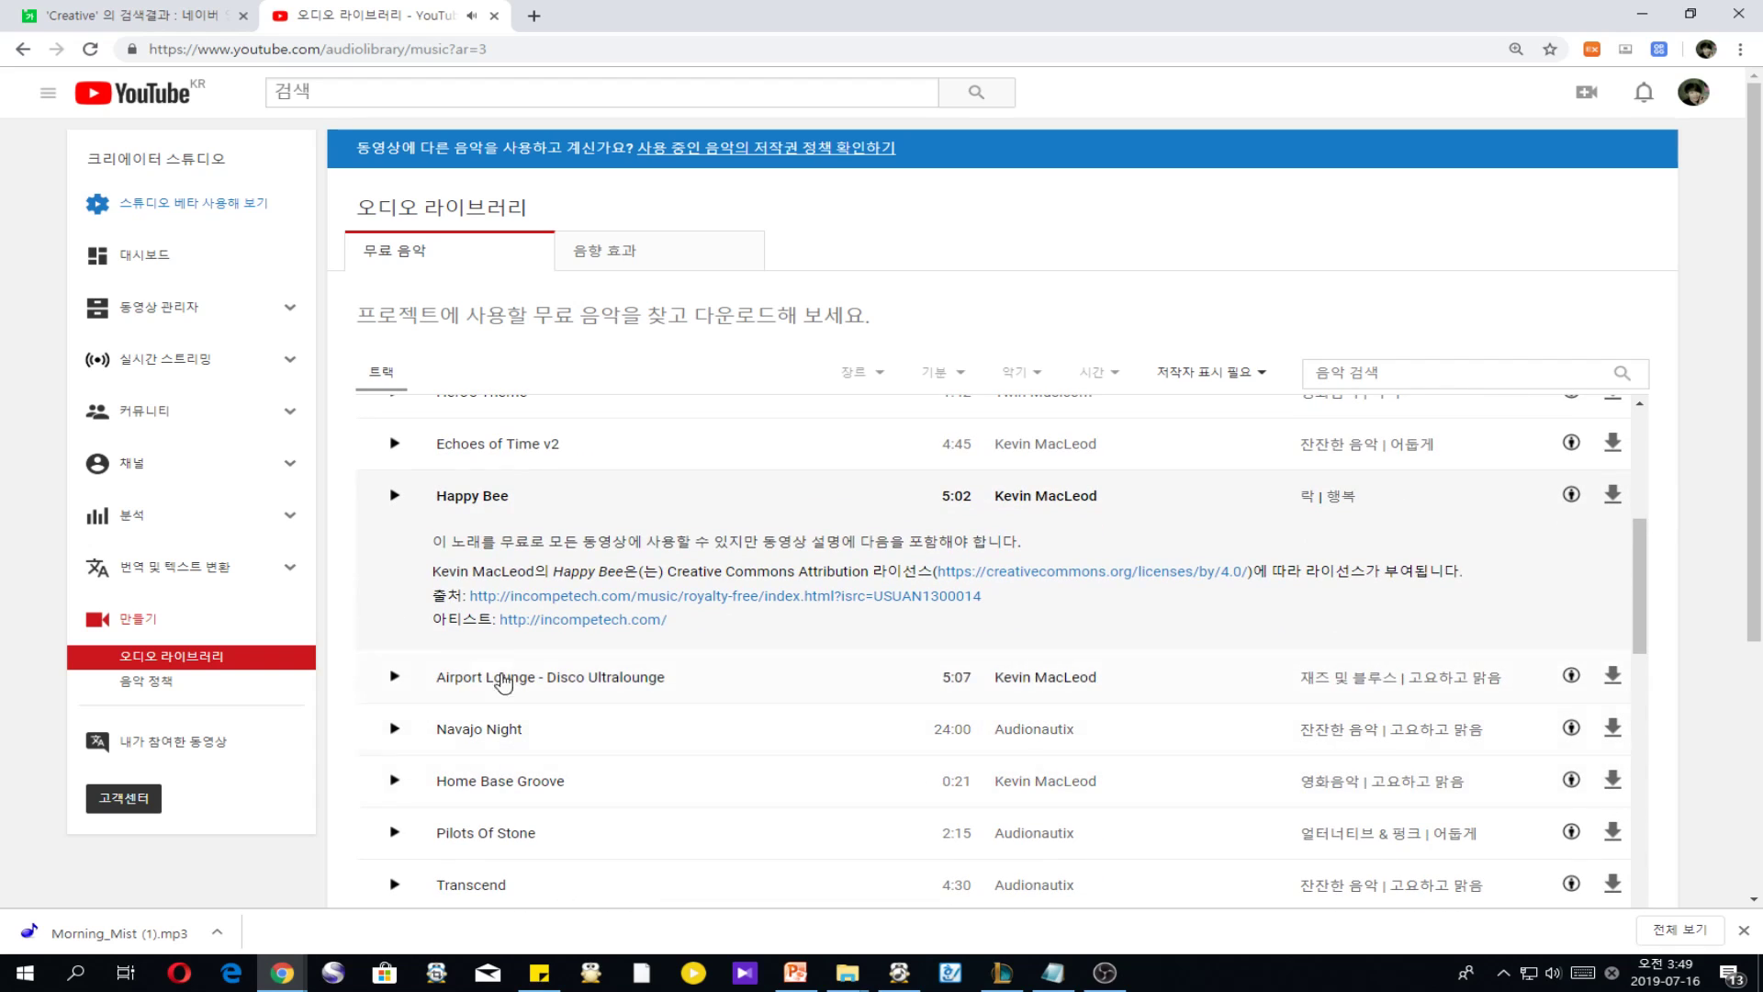
left_click_drag(427, 551, 703, 638)
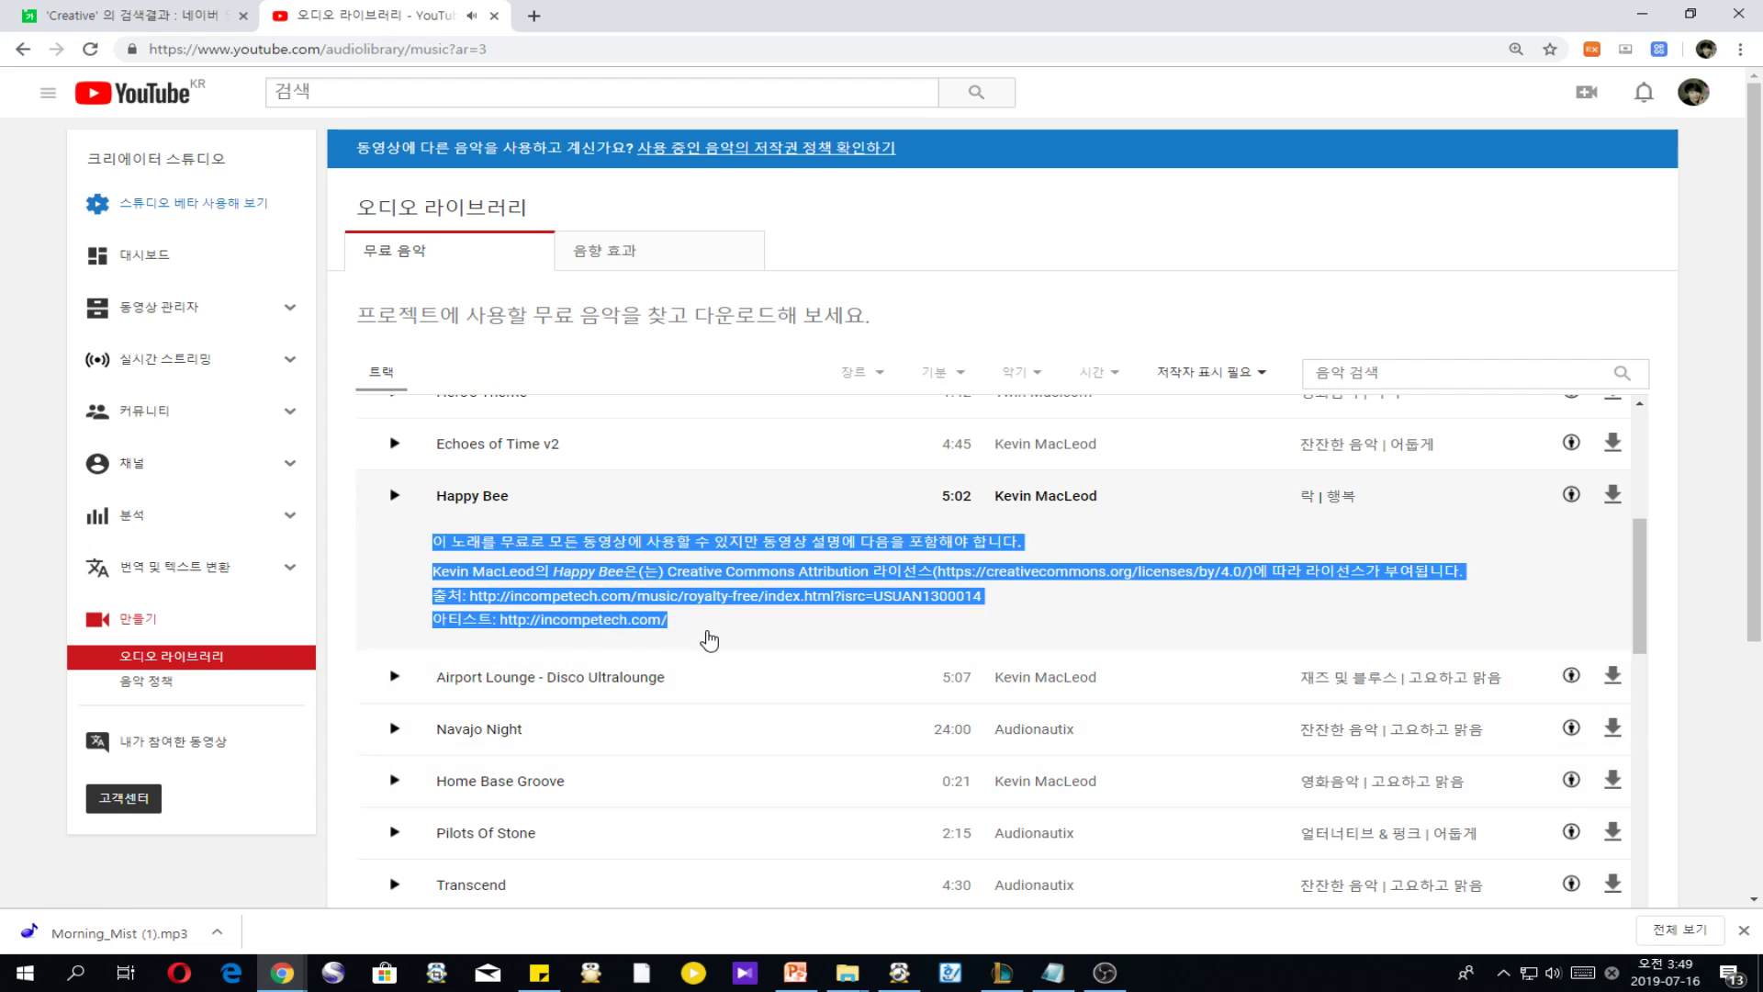
left_click(805, 639)
Step: Reload the free music (무료 음악) list without the attribution filter
scroll(826, 648, "up", 5)
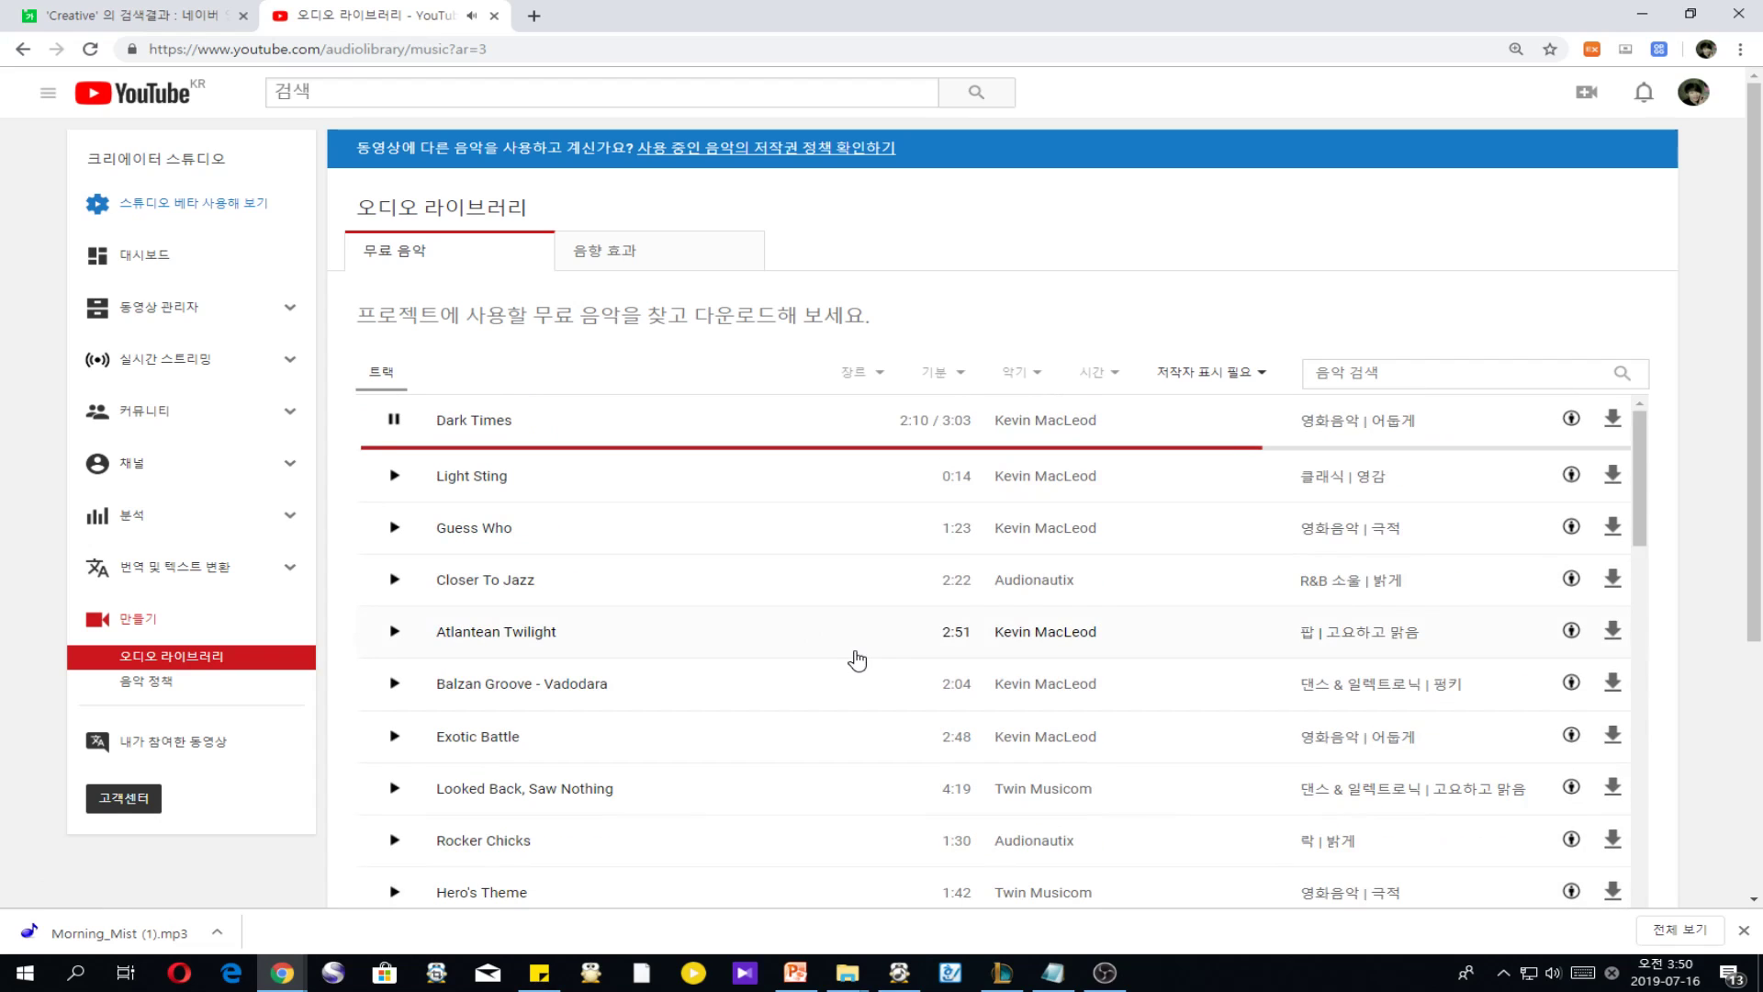
left_click(538, 250)
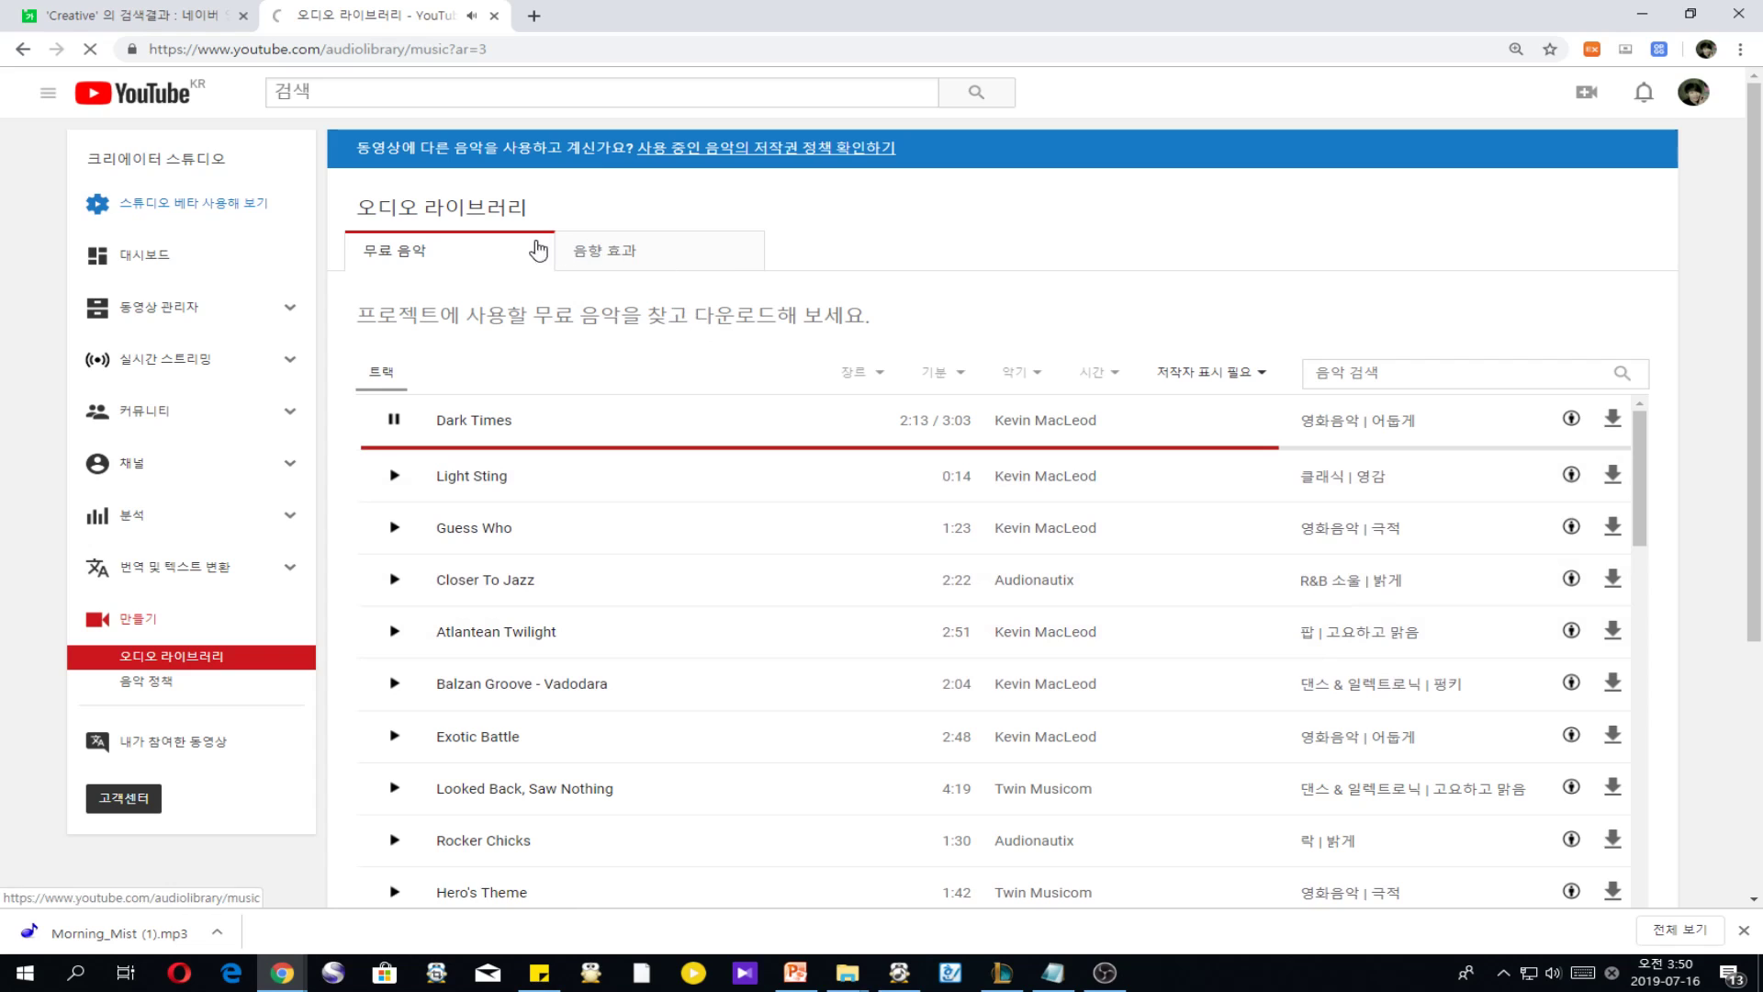
left_click(435, 260)
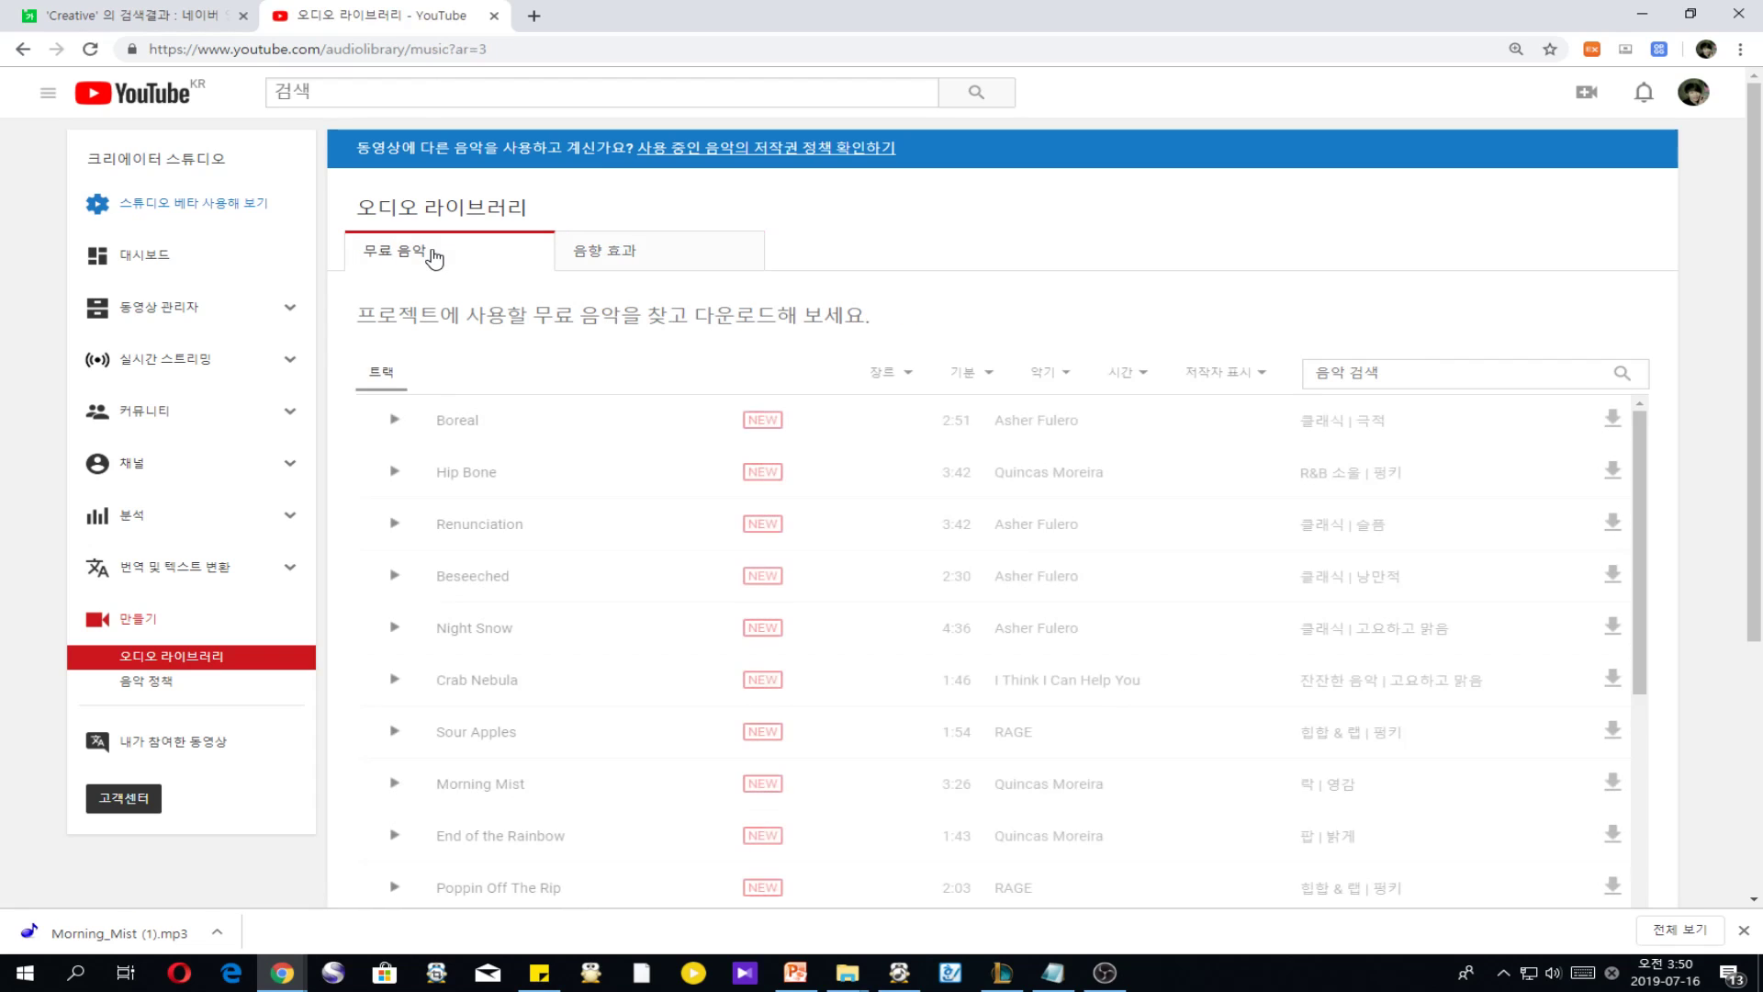